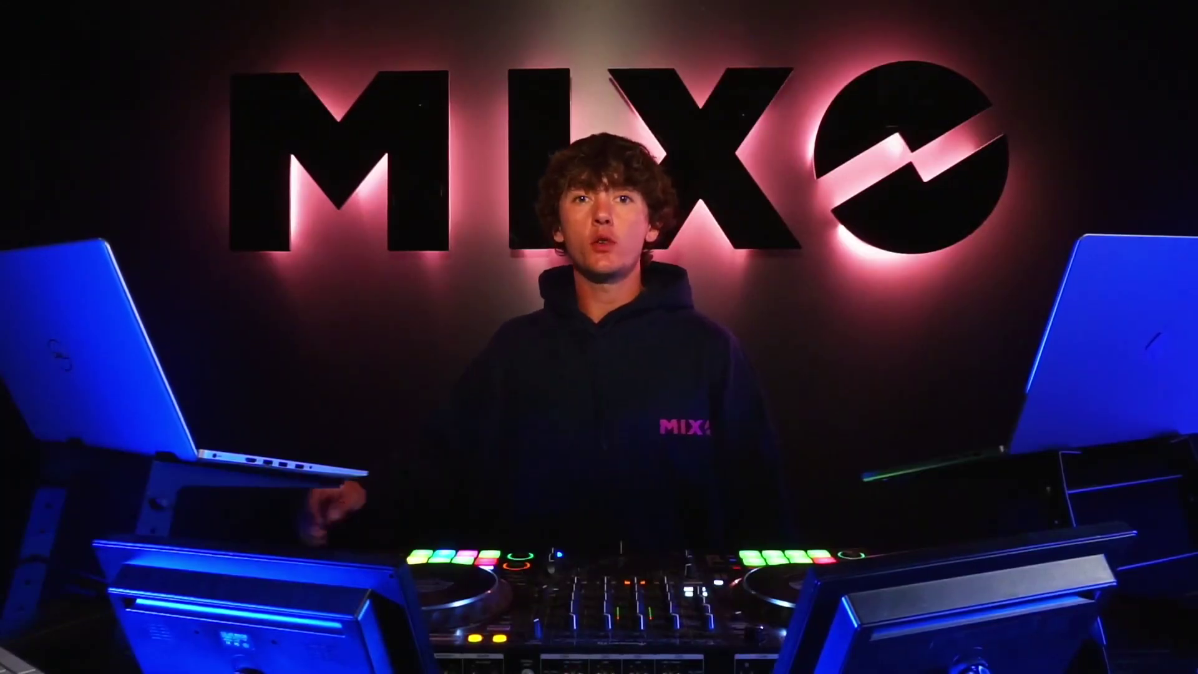
Step: Search Google for "MIXO DJ"
{"action": "left_click", "coordinate": [512, 261]}
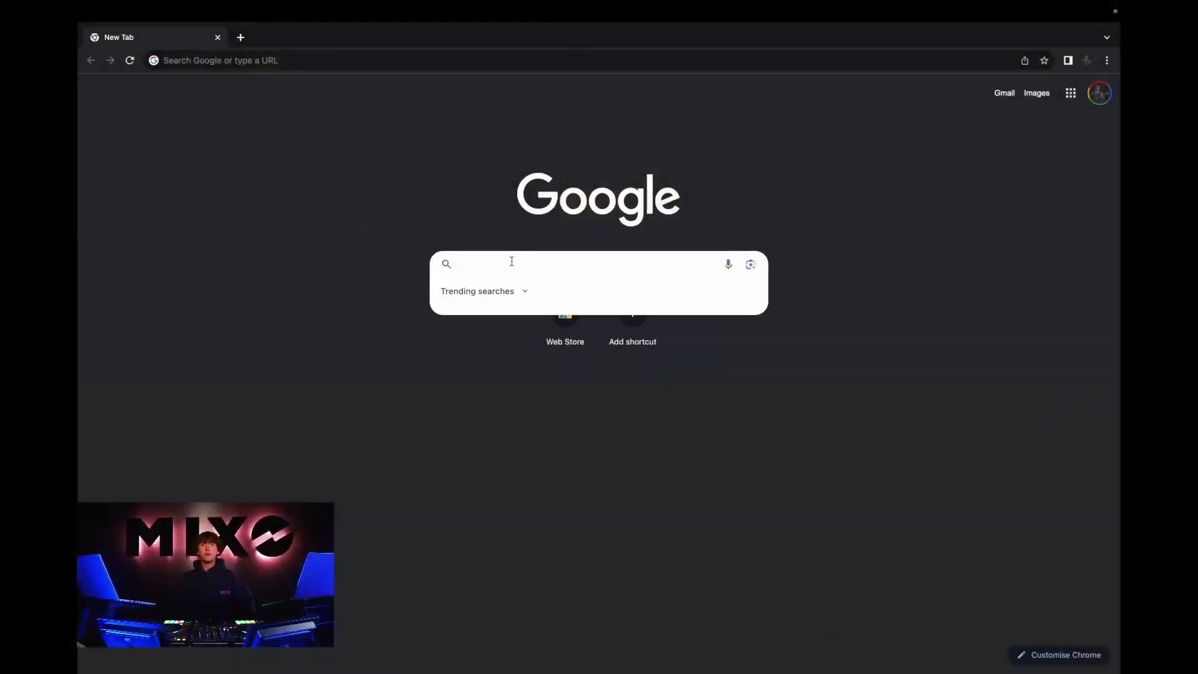
{"action": "type", "text": "MIXO"}
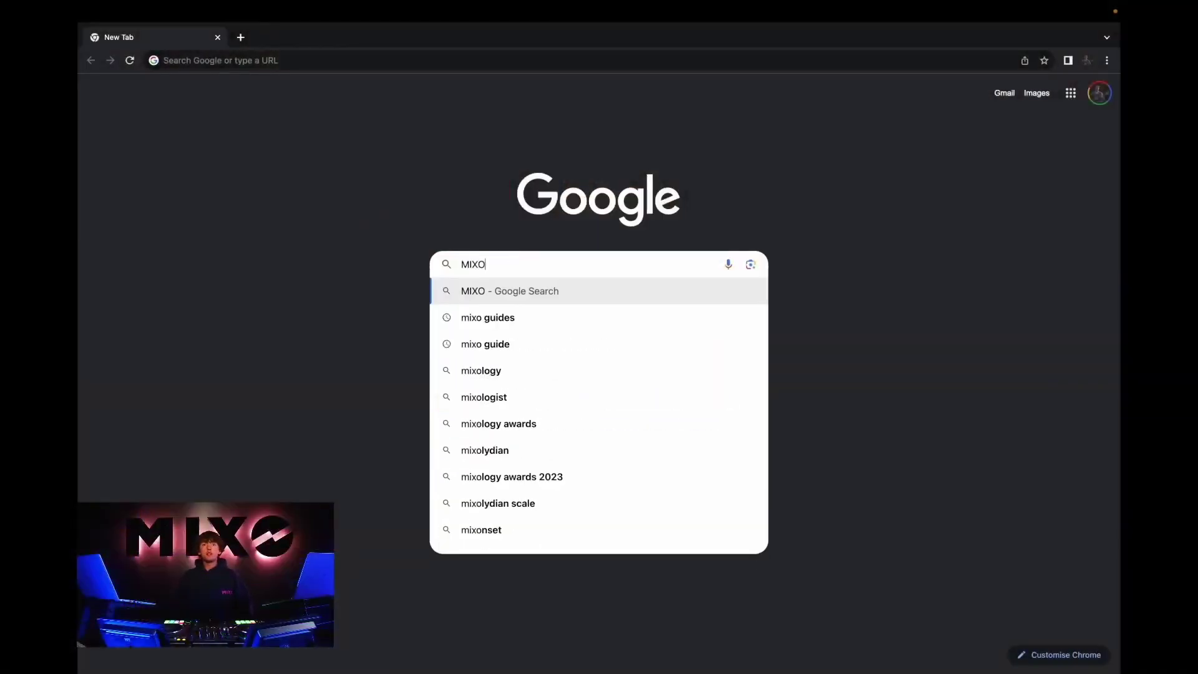
{"action": "type", "text": " DJ"}
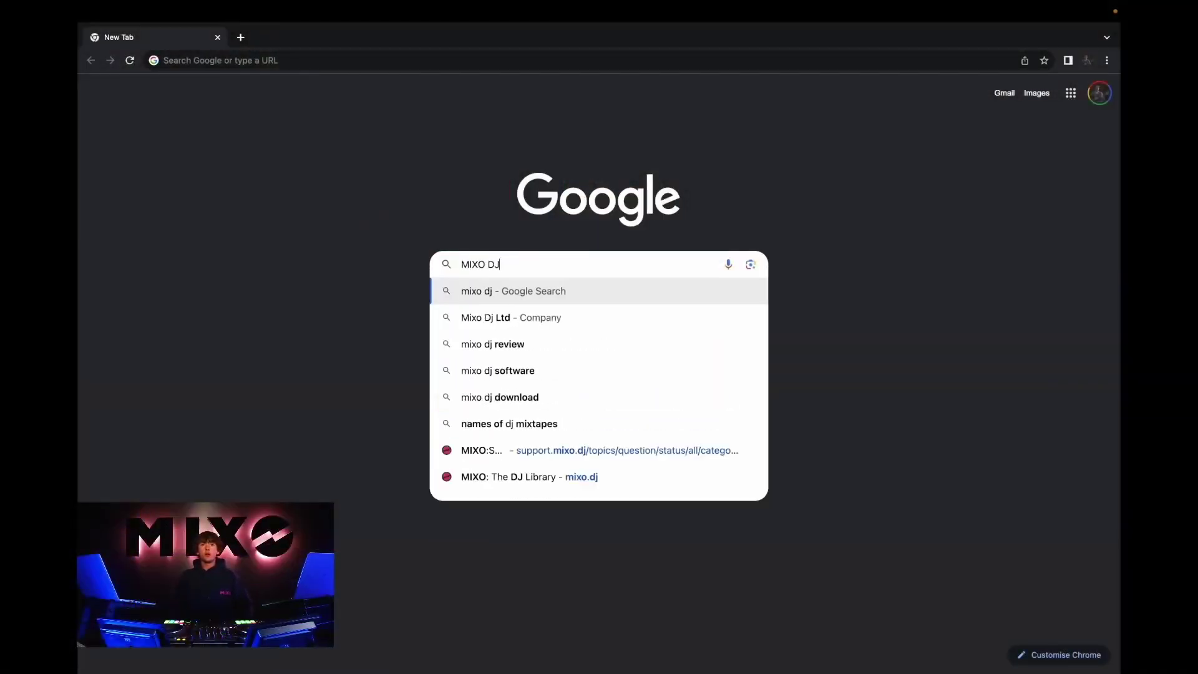
{"action": "key", "text": "Return"}
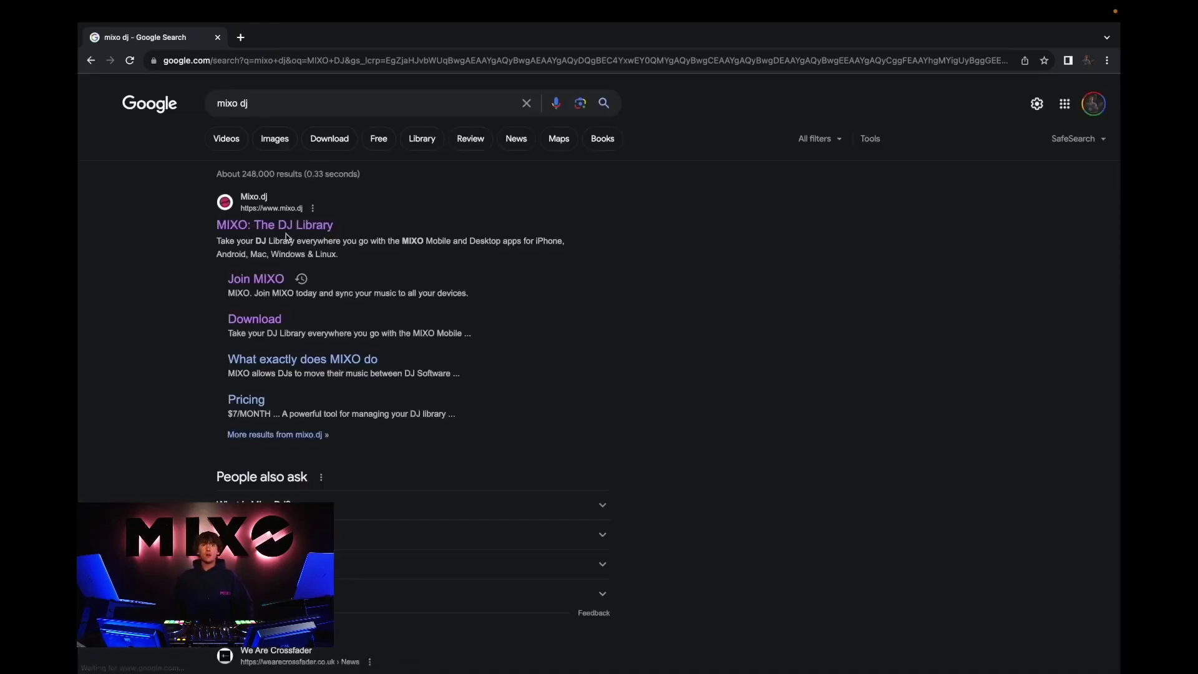
Step: Open the MIXO: The DJ Library site and download MIXO for Mac
{"action": "left_click", "coordinate": [261, 227]}
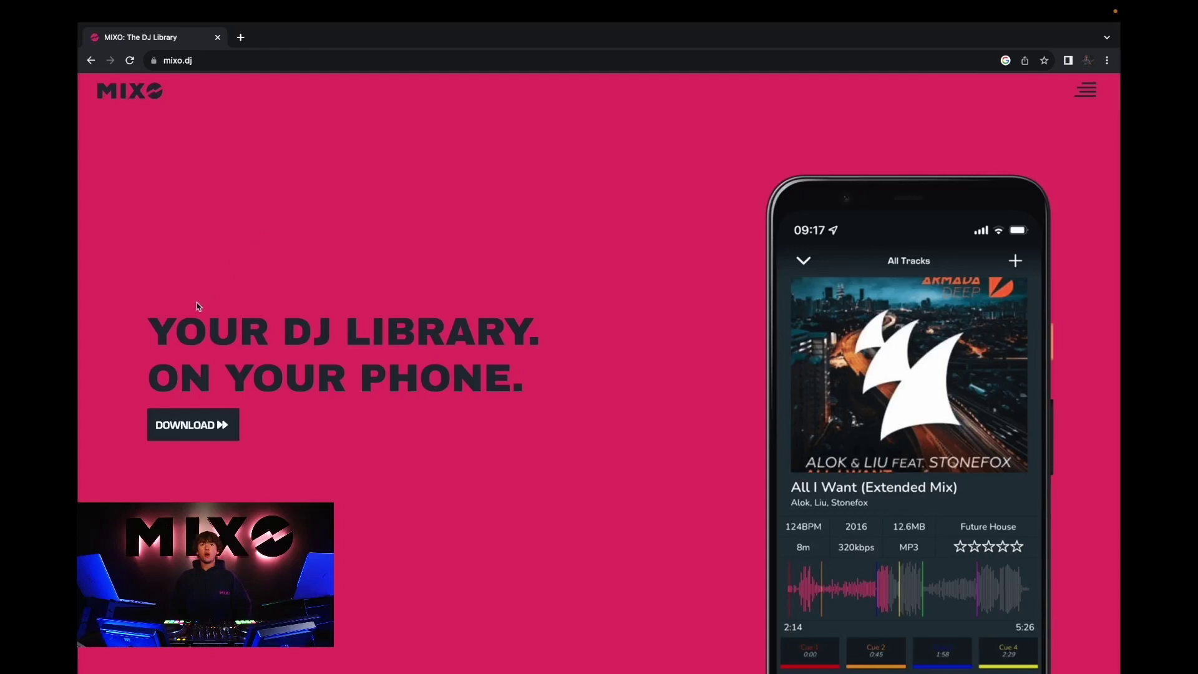
{"action": "left_click", "coordinate": [189, 426]}
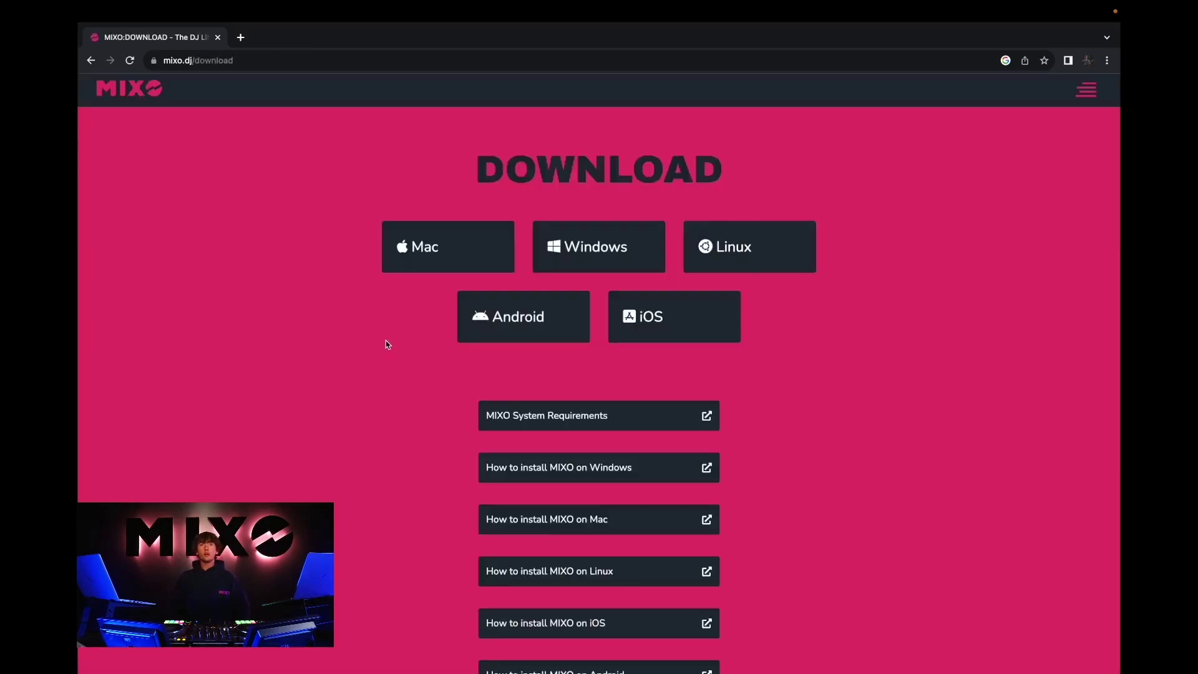
{"action": "left_click", "coordinate": [432, 244]}
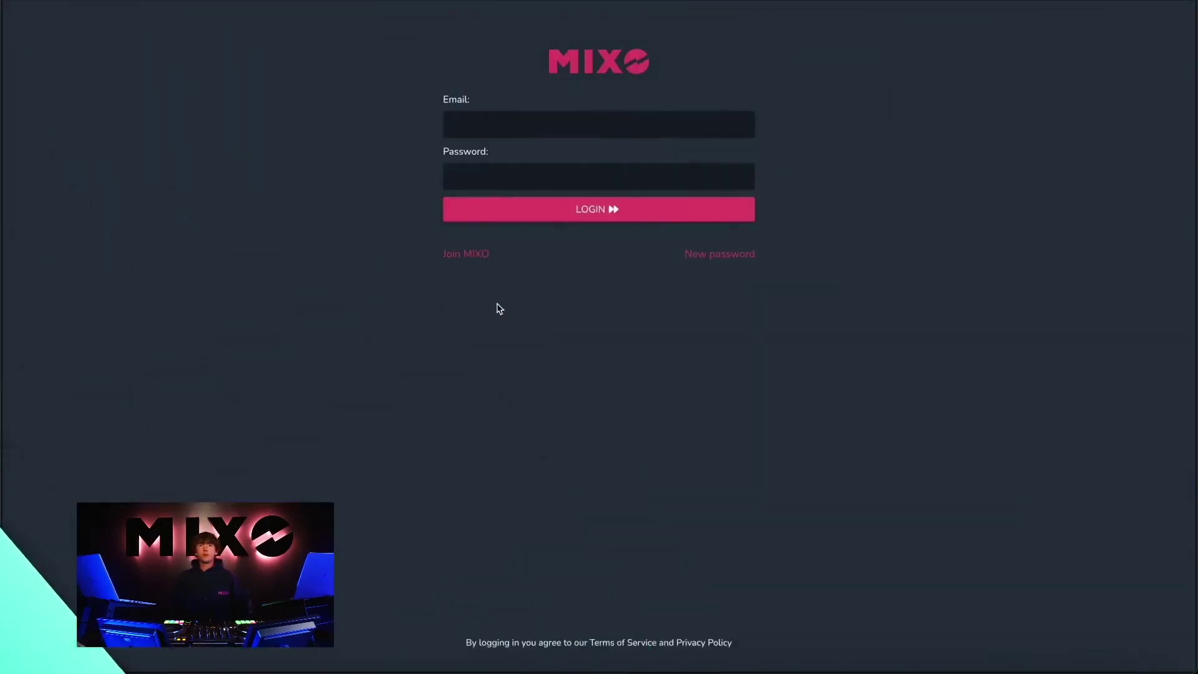
Step: Sign up for a new MIXO account with a DJ name and e-mail address
{"action": "left_click", "coordinate": [477, 263]}
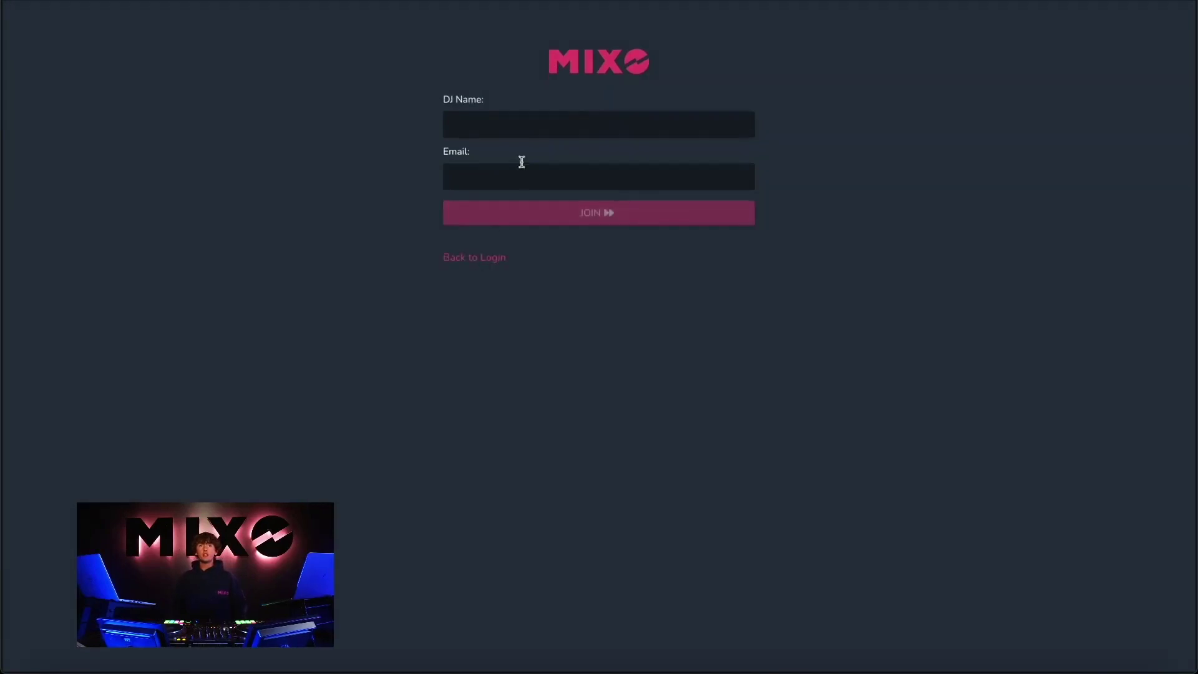
{"action": "left_click", "coordinate": [512, 134]}
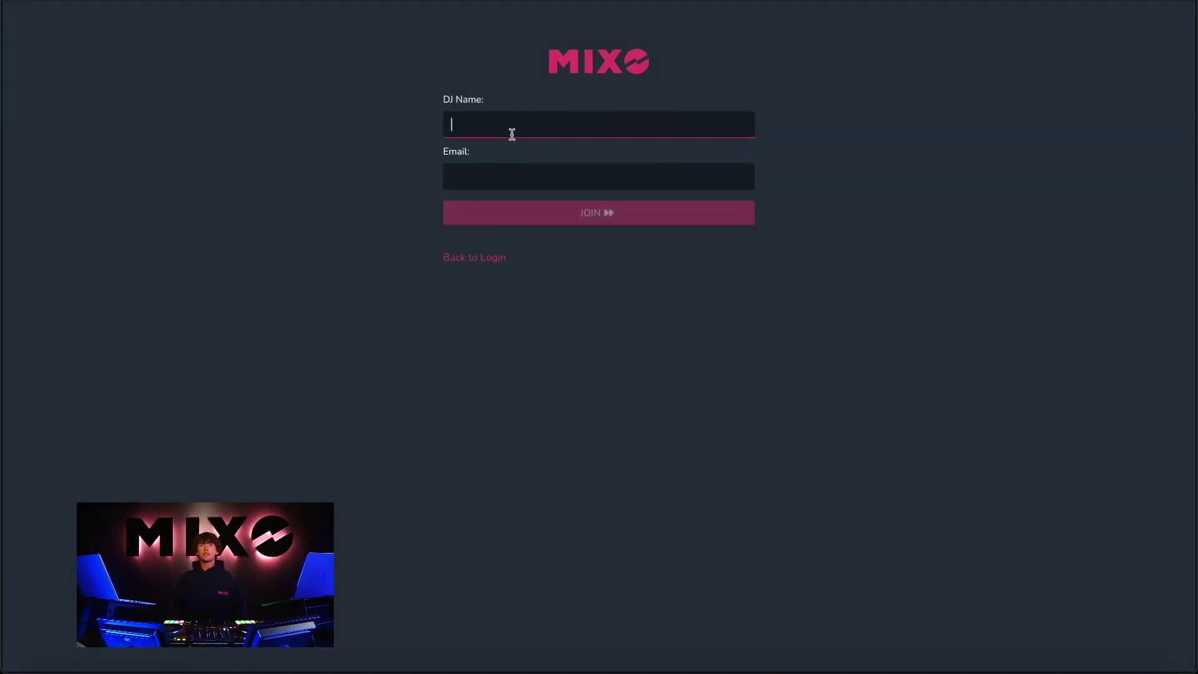
{"action": "type", "text": "Da"}
{"action": "left_click", "coordinate": [536, 181]}
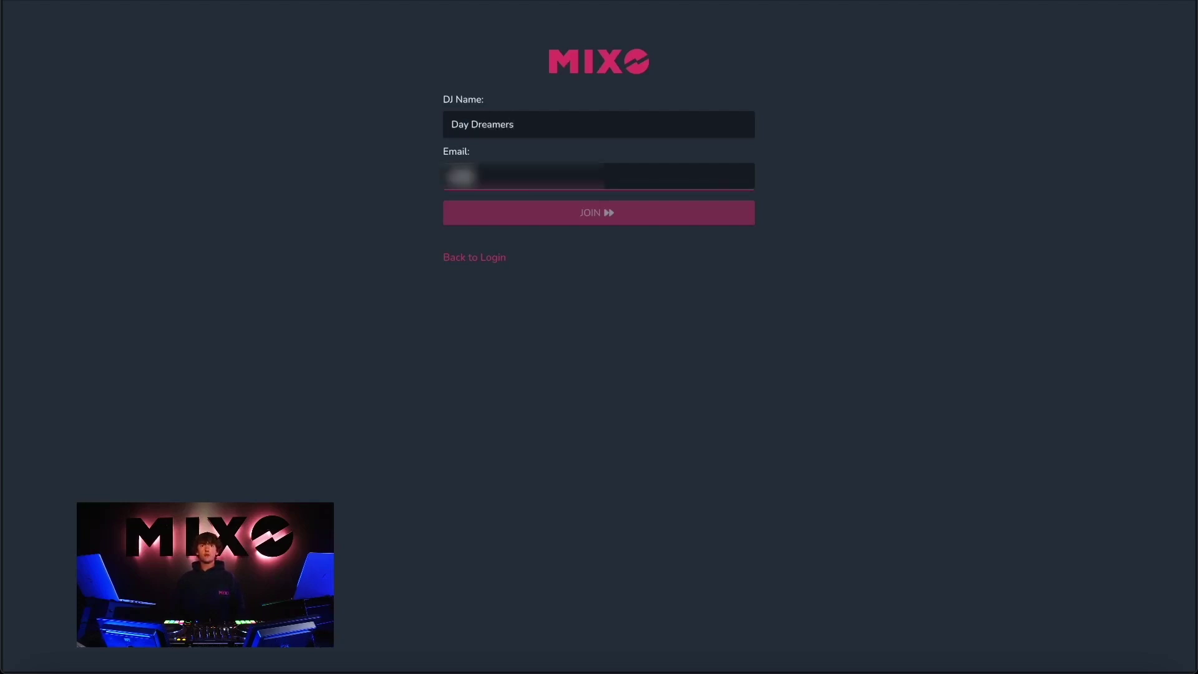
{"action": "left_click", "coordinate": [593, 224]}
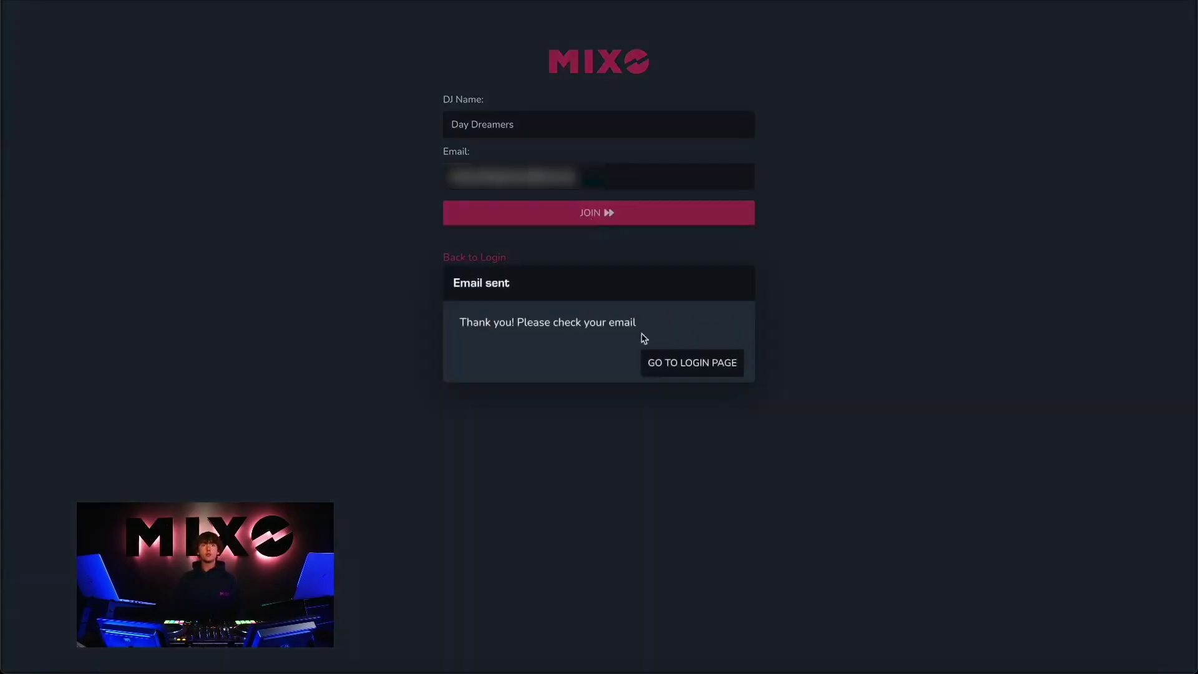
Step: Log in to MIXO with the account e-mail and password
{"action": "left_click", "coordinate": [692, 373]}
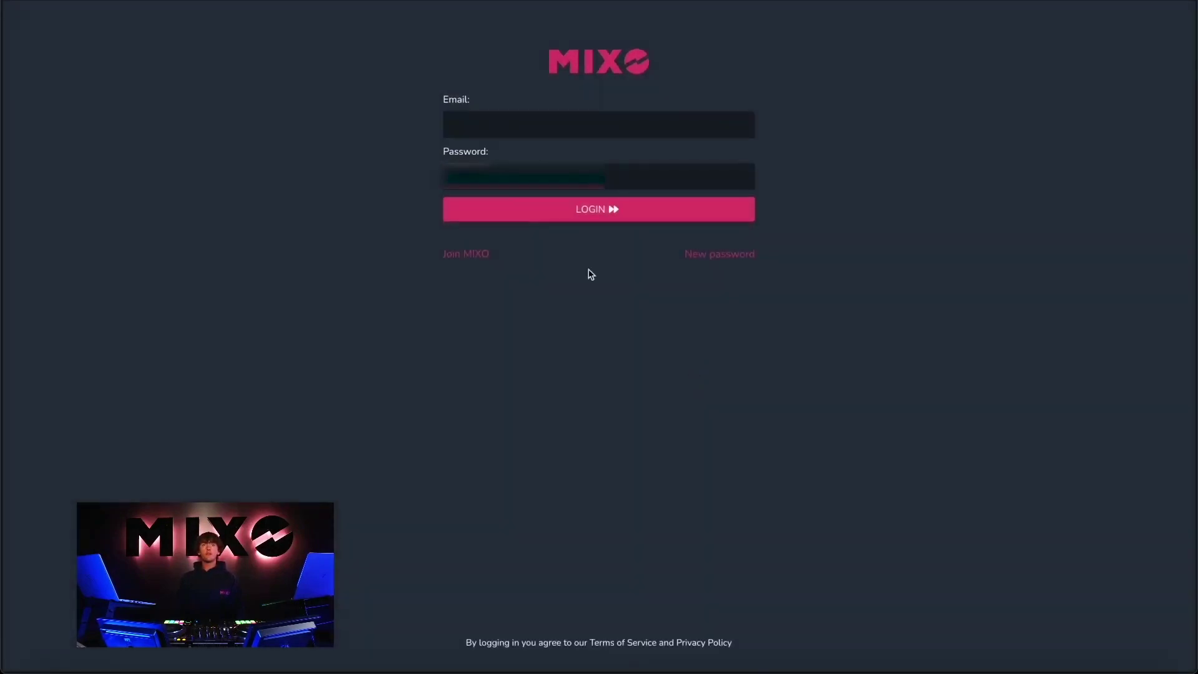
{"action": "left_click", "coordinate": [469, 127]}
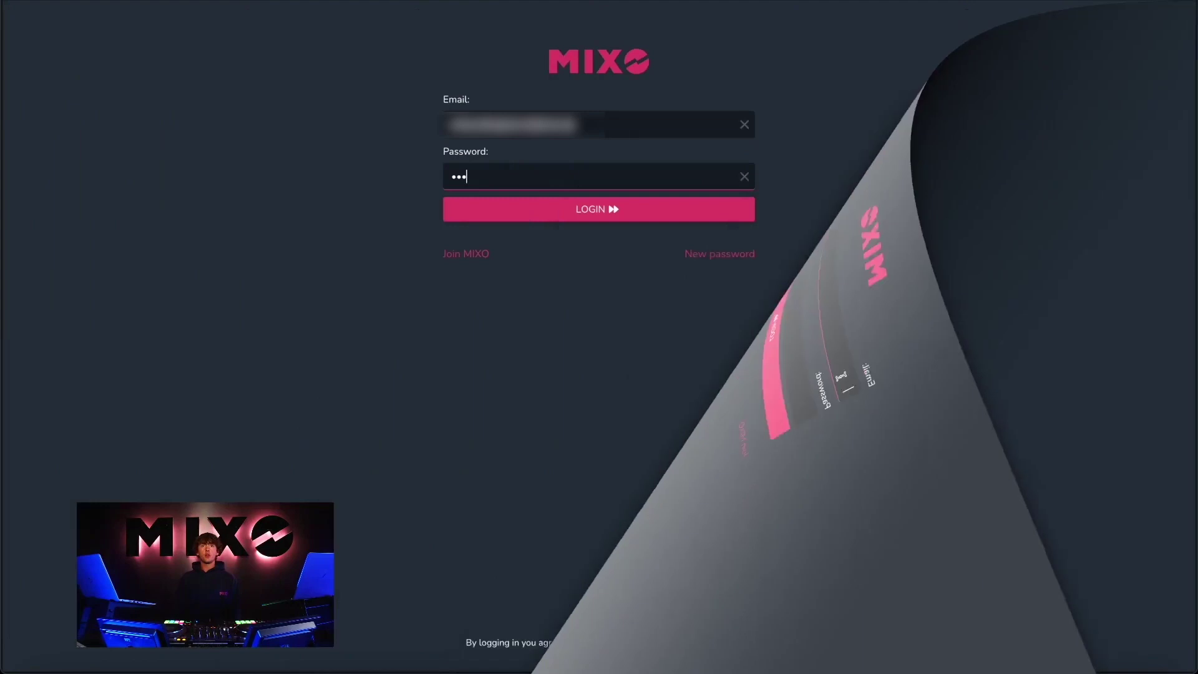
{"action": "type", "text": "••"}
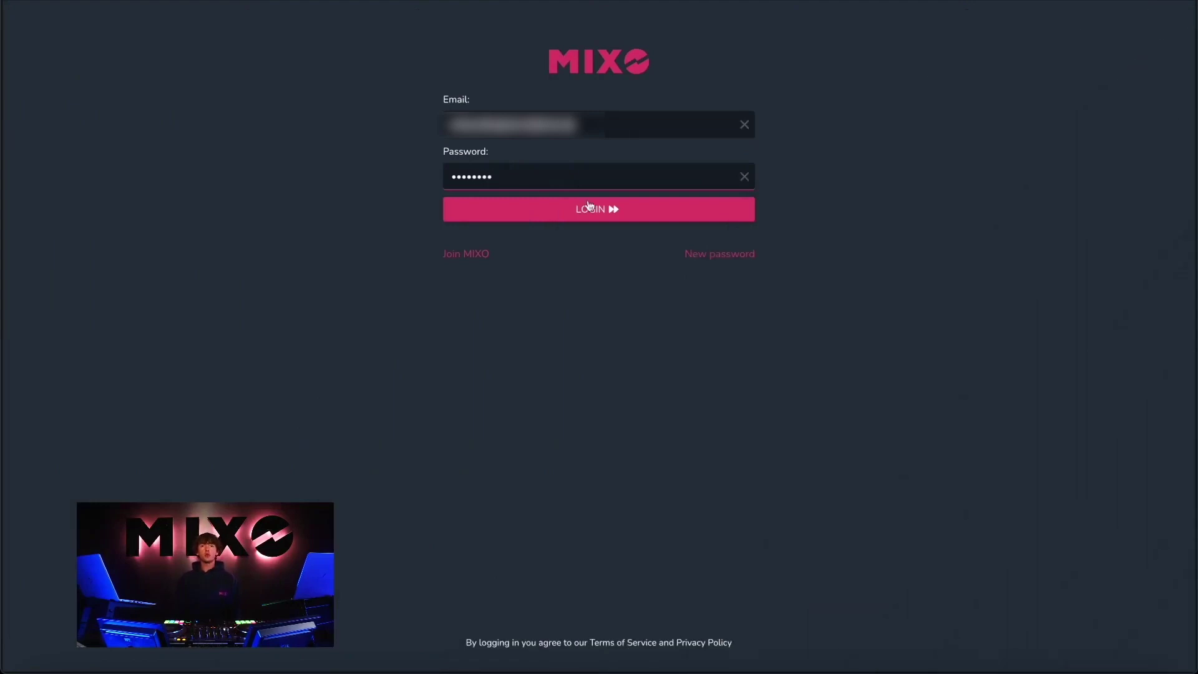
{"action": "left_click", "coordinate": [609, 207]}
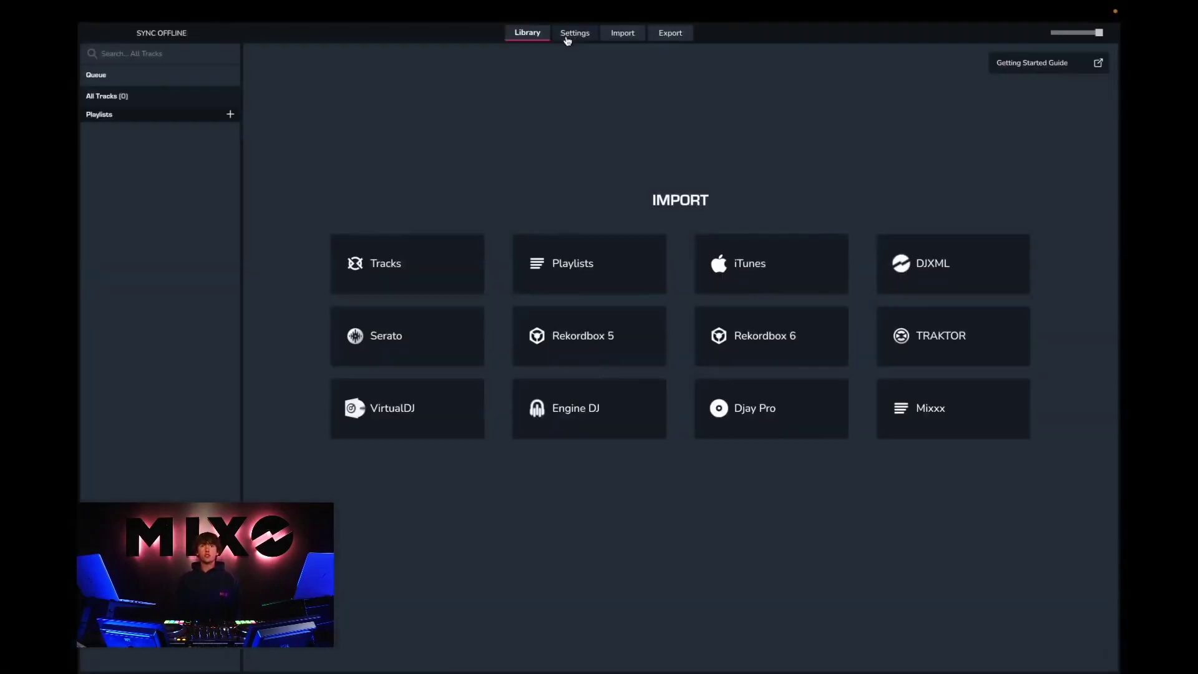
Step: In Settings > Cloud, start connecting Google Drive as cloud storage
{"action": "left_click", "coordinate": [575, 34]}
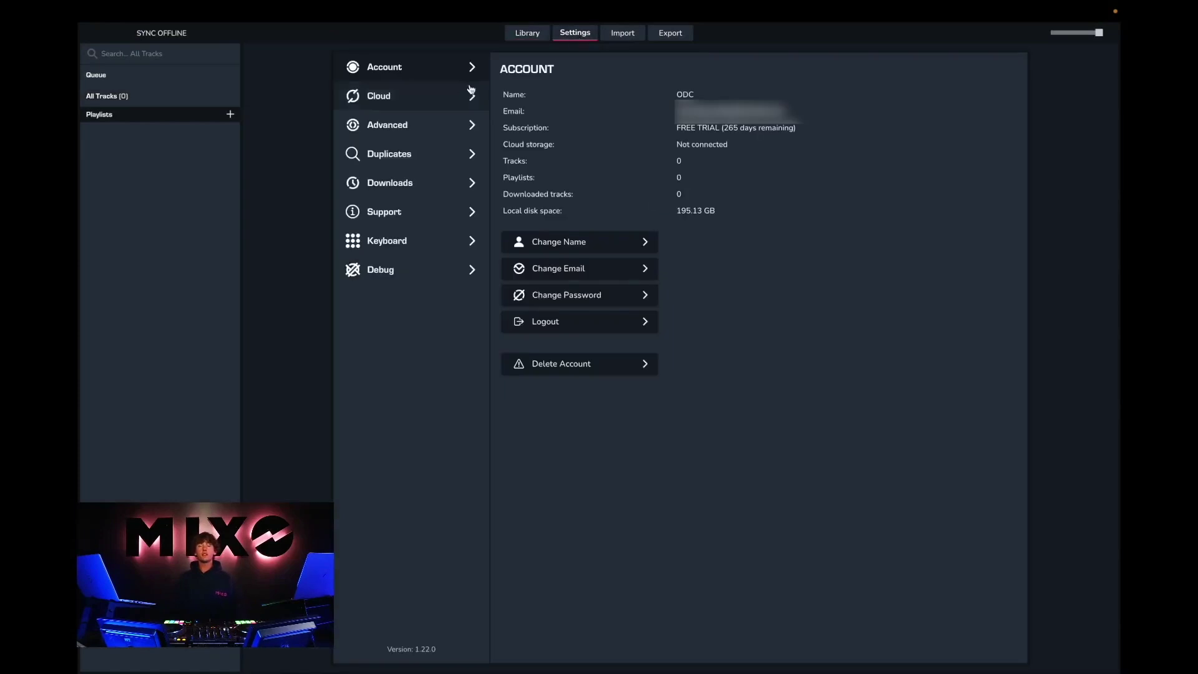
{"action": "left_click", "coordinate": [373, 97]}
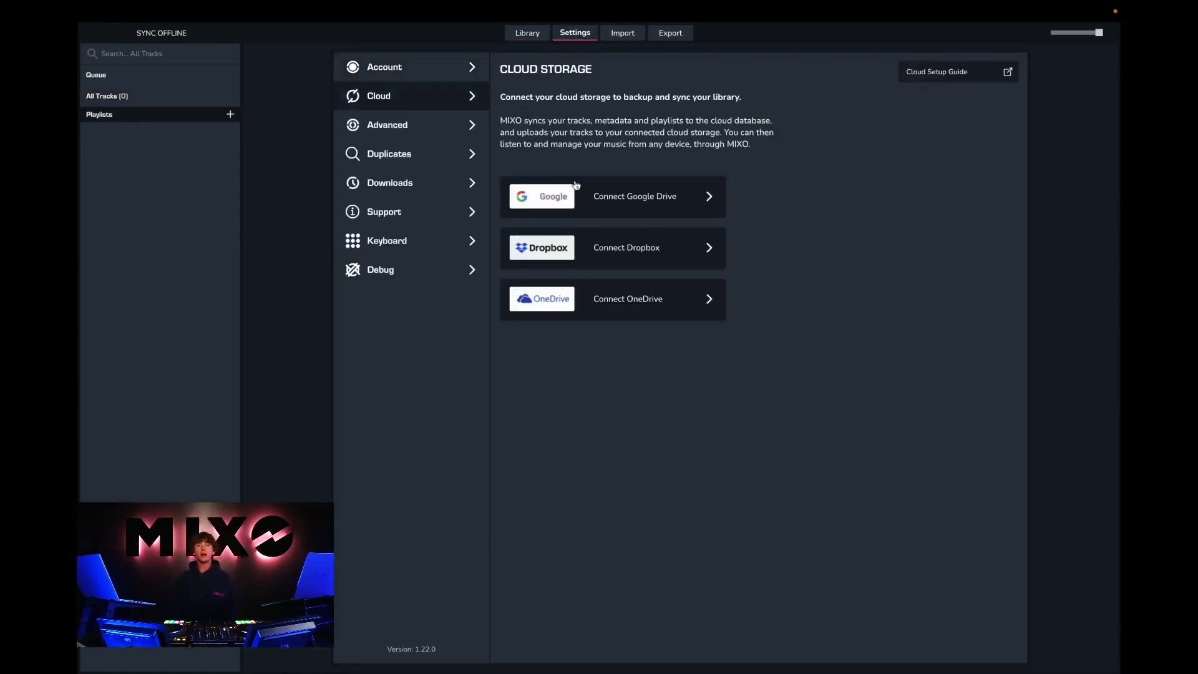
{"action": "left_click", "coordinate": [598, 197]}
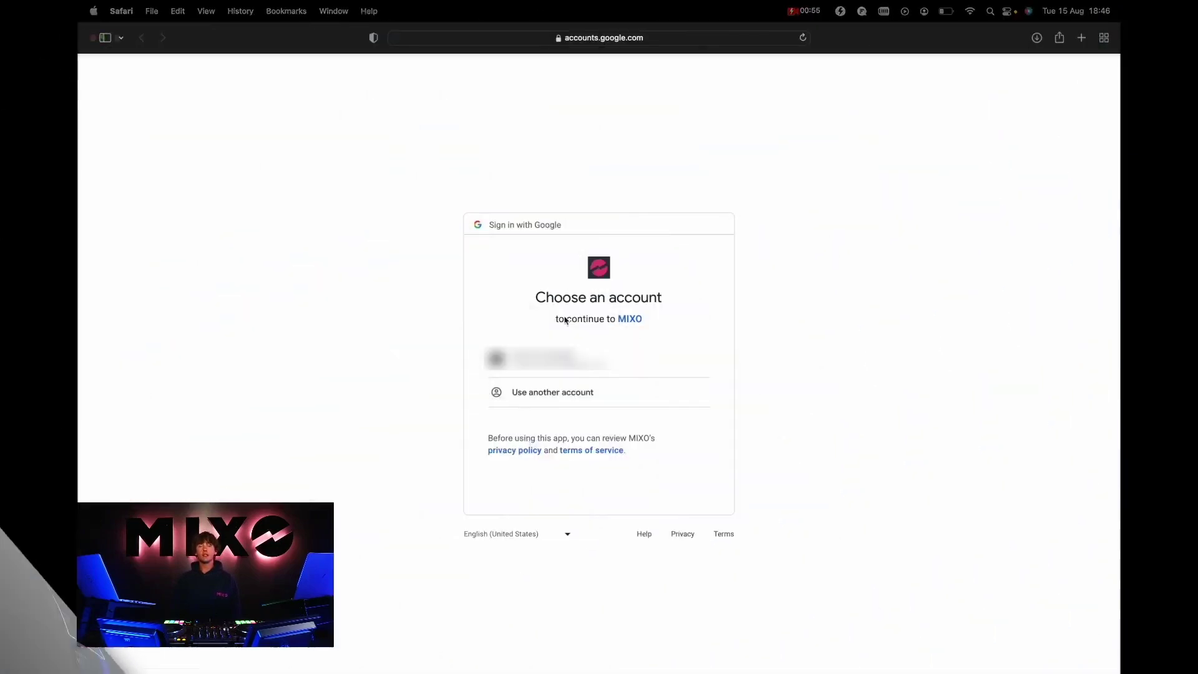
Step: Grant MIXO access with the chosen Google account and return to the MIXO app
{"action": "left_click", "coordinate": [643, 511]}
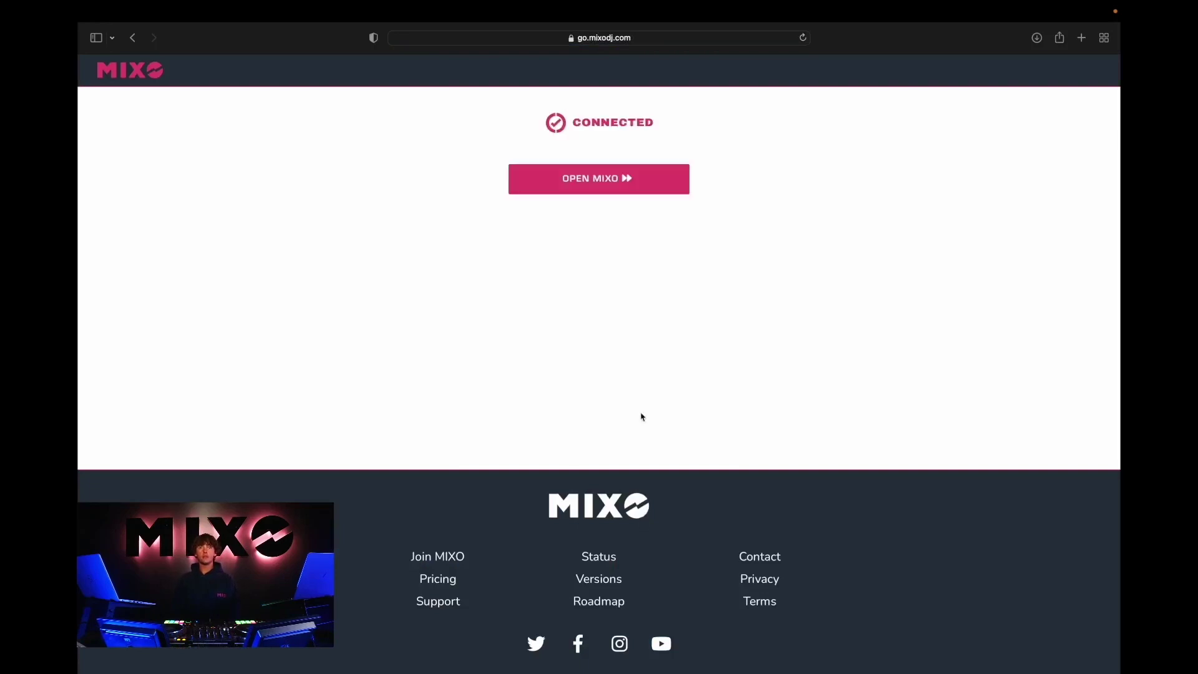
{"action": "left_click", "coordinate": [607, 179]}
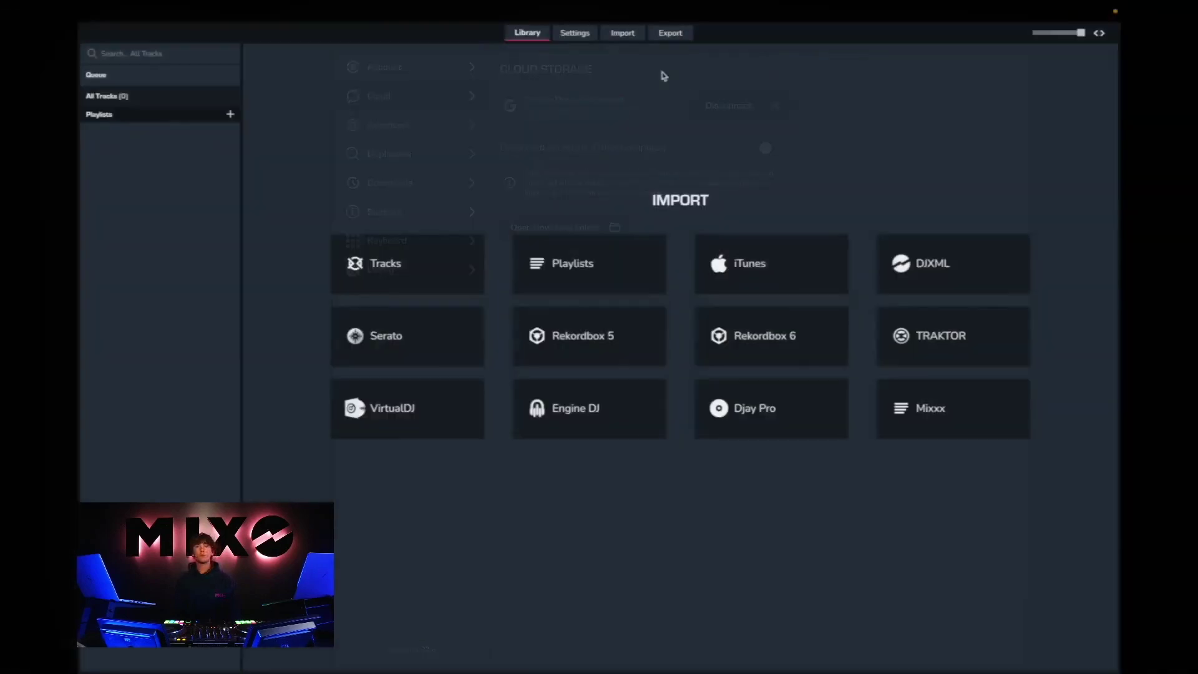
Step: Import from Serato only Drum and Bass, Garage, Grime, Latin Reggaeton, Techno and UK Rap
{"action": "left_click", "coordinate": [623, 35]}
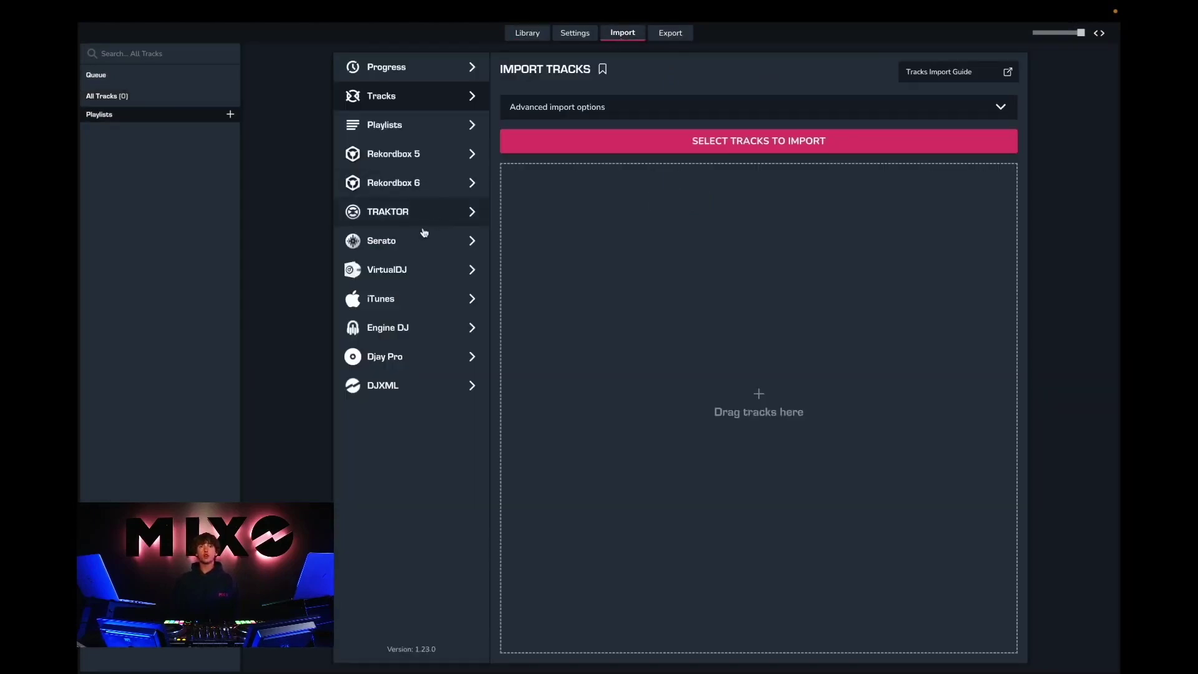
{"action": "left_click", "coordinate": [397, 249]}
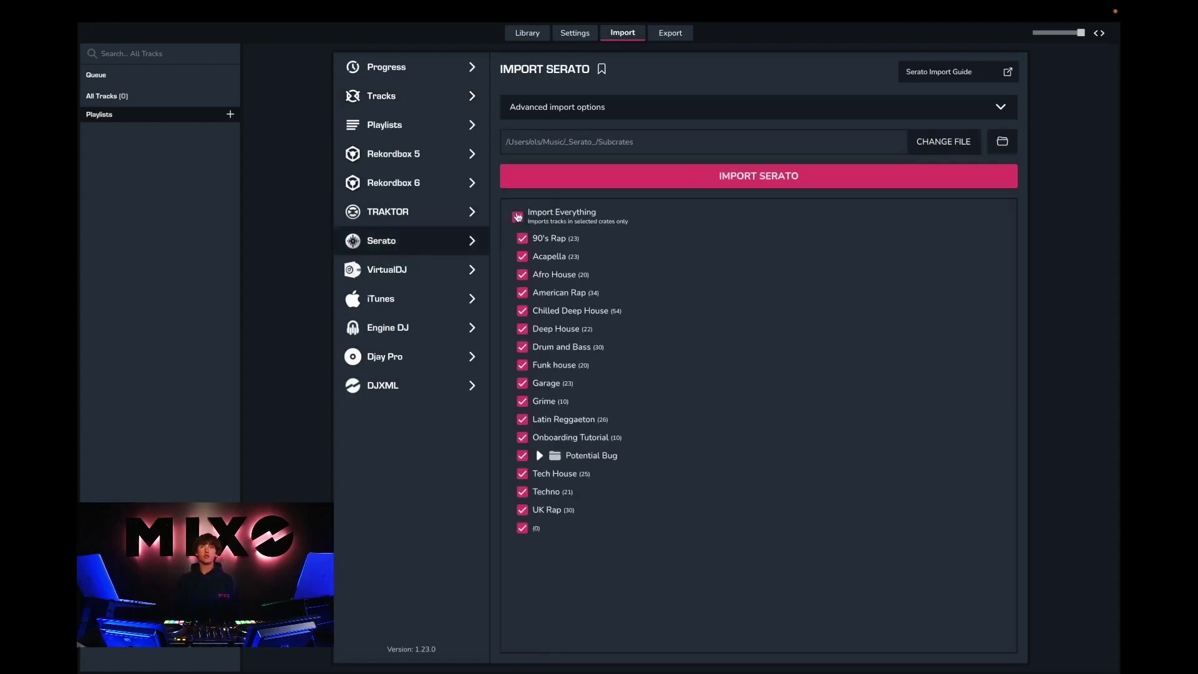
{"action": "left_click", "coordinate": [517, 216]}
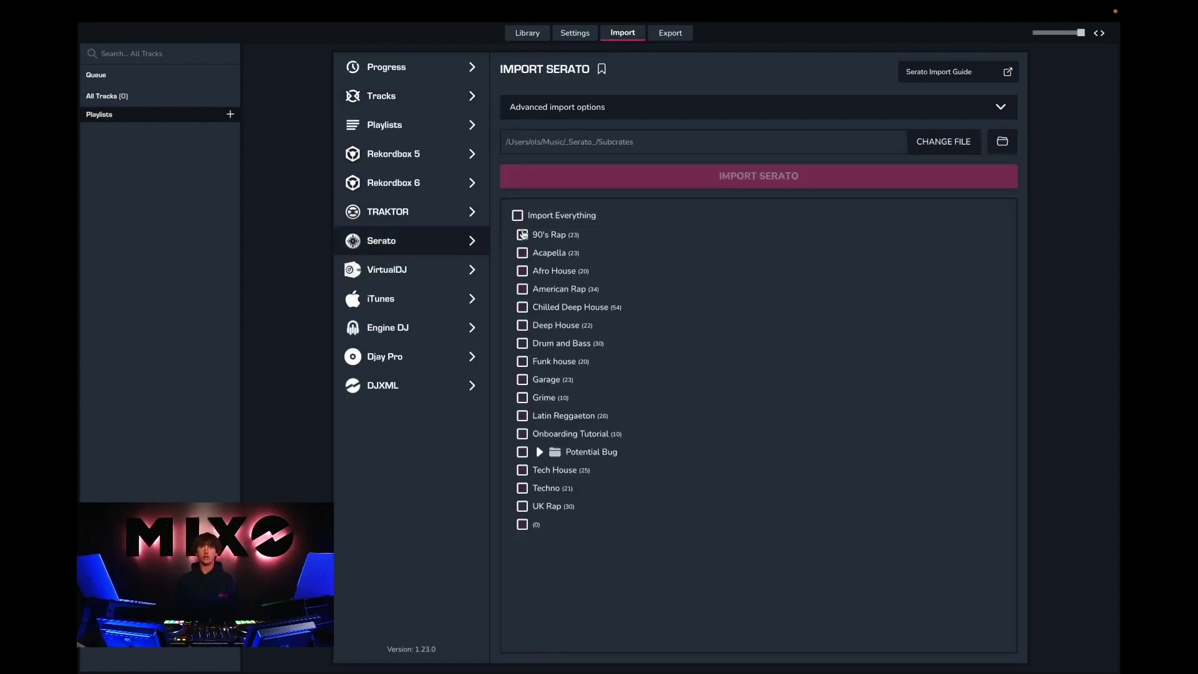
{"action": "left_click", "coordinate": [523, 344]}
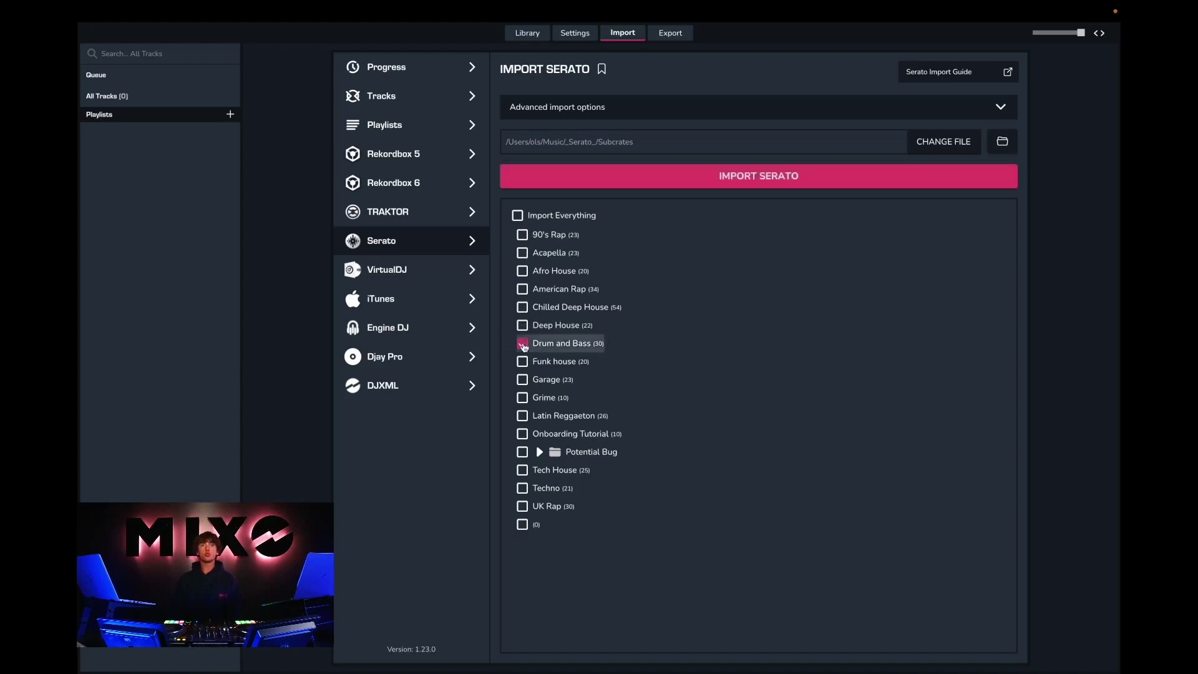
{"action": "left_click", "coordinate": [523, 379]}
{"action": "left_click", "coordinate": [522, 398]}
{"action": "left_click", "coordinate": [522, 416]}
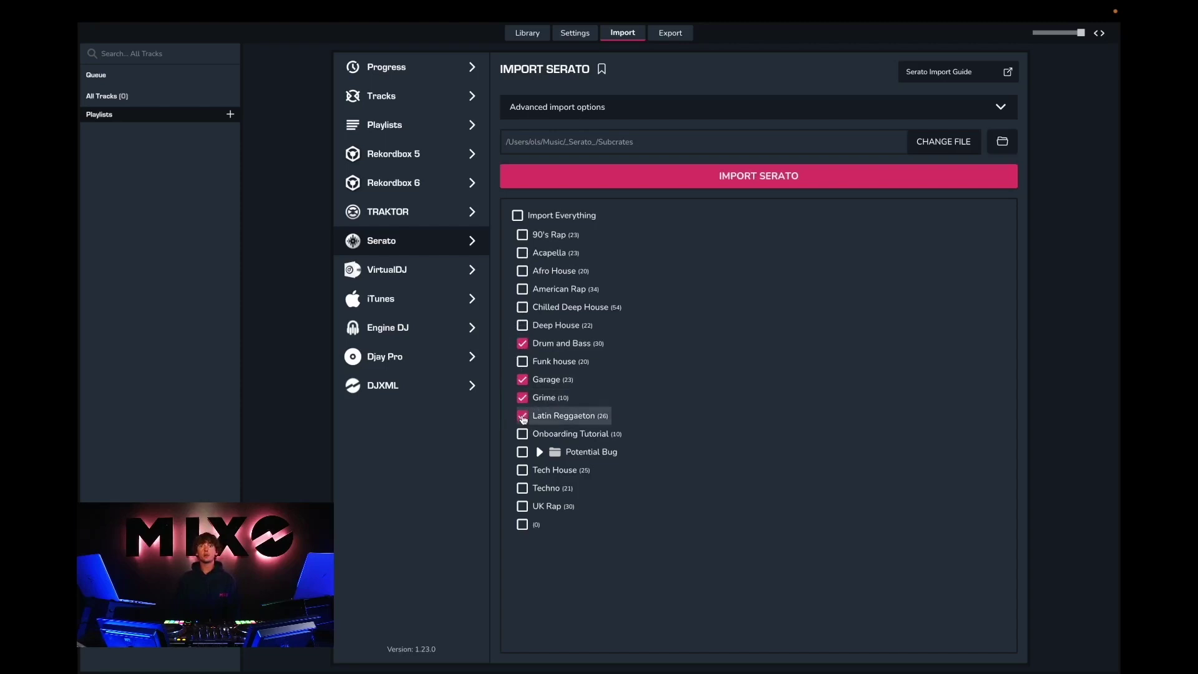
{"action": "left_click", "coordinate": [523, 488]}
{"action": "left_click", "coordinate": [523, 507]}
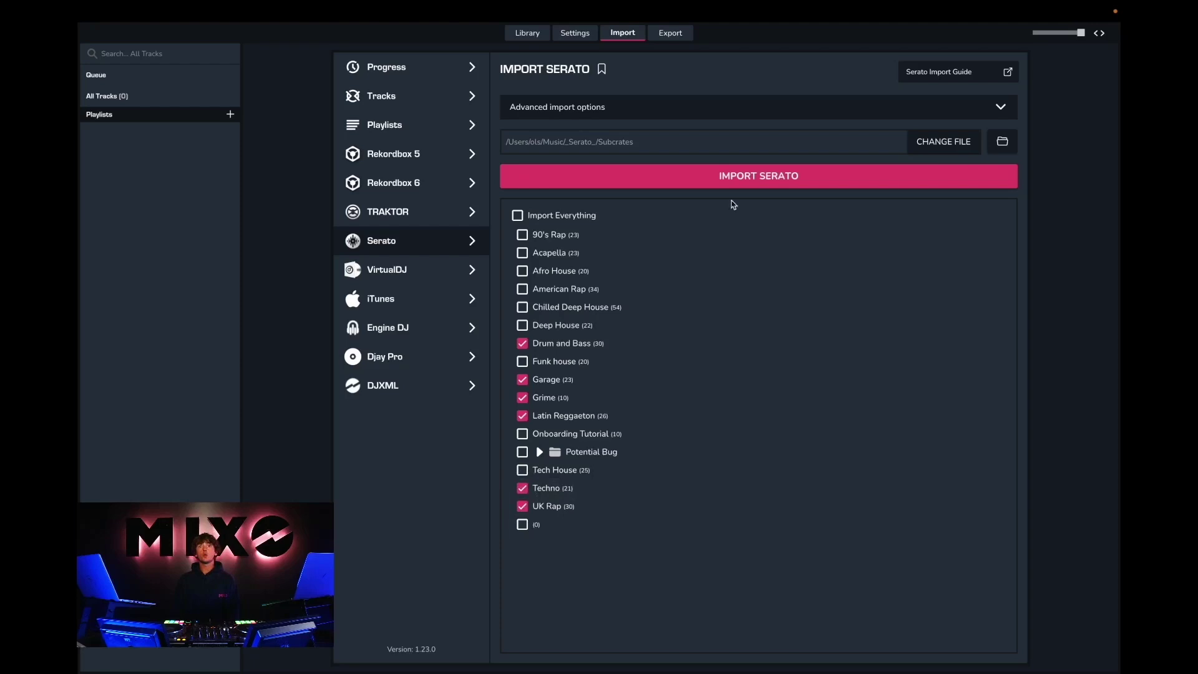
{"action": "left_click", "coordinate": [758, 179]}
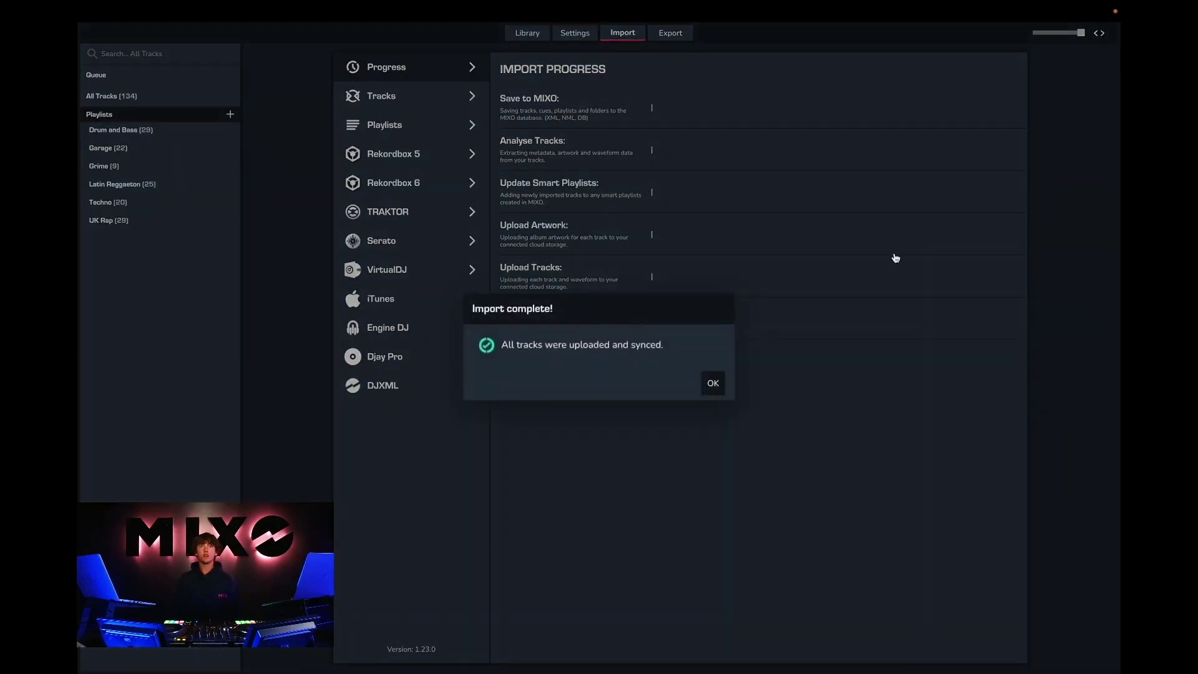
Step: Dismiss Import complete and browse the Drum and Bass, Garage, Grime, Latin Reggaeton, Techno, UK Rap playlists
{"action": "left_click", "coordinate": [713, 384]}
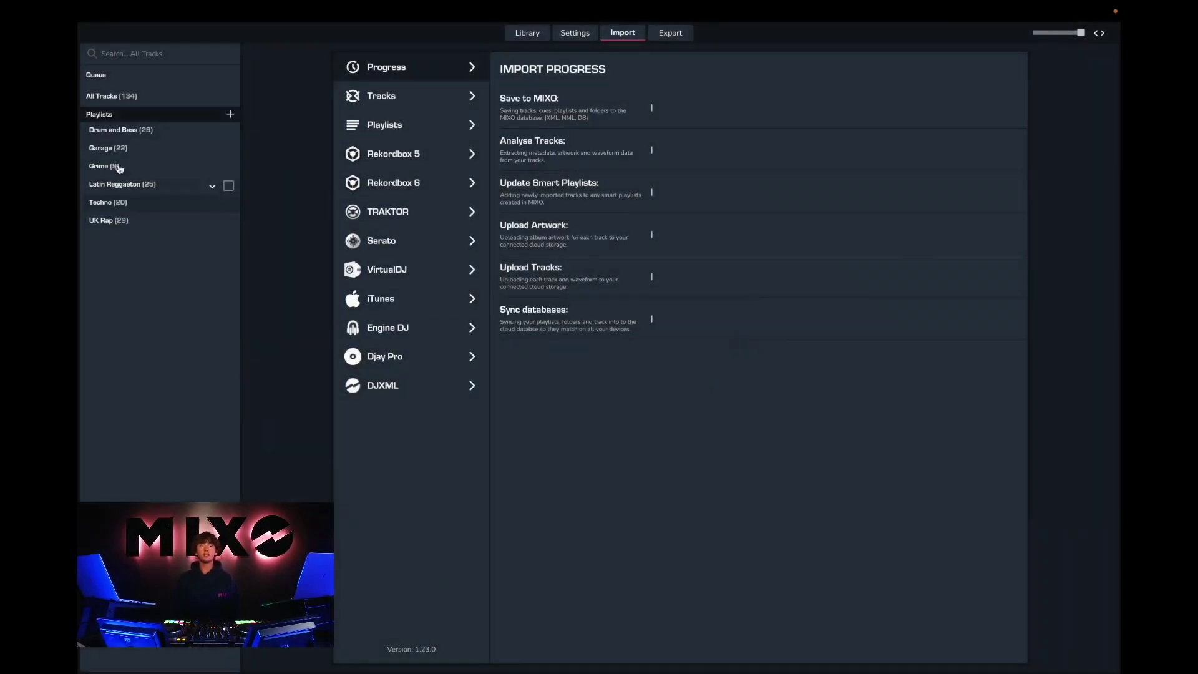
{"action": "left_click", "coordinate": [112, 133]}
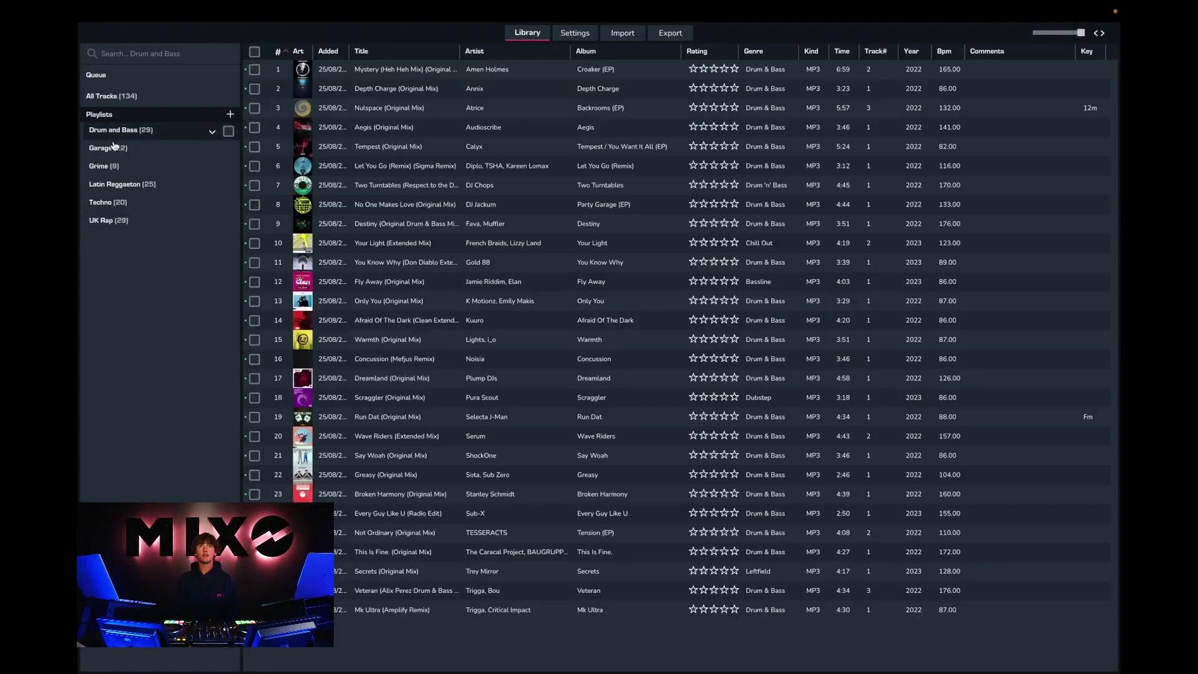
{"action": "left_click", "coordinate": [114, 147]}
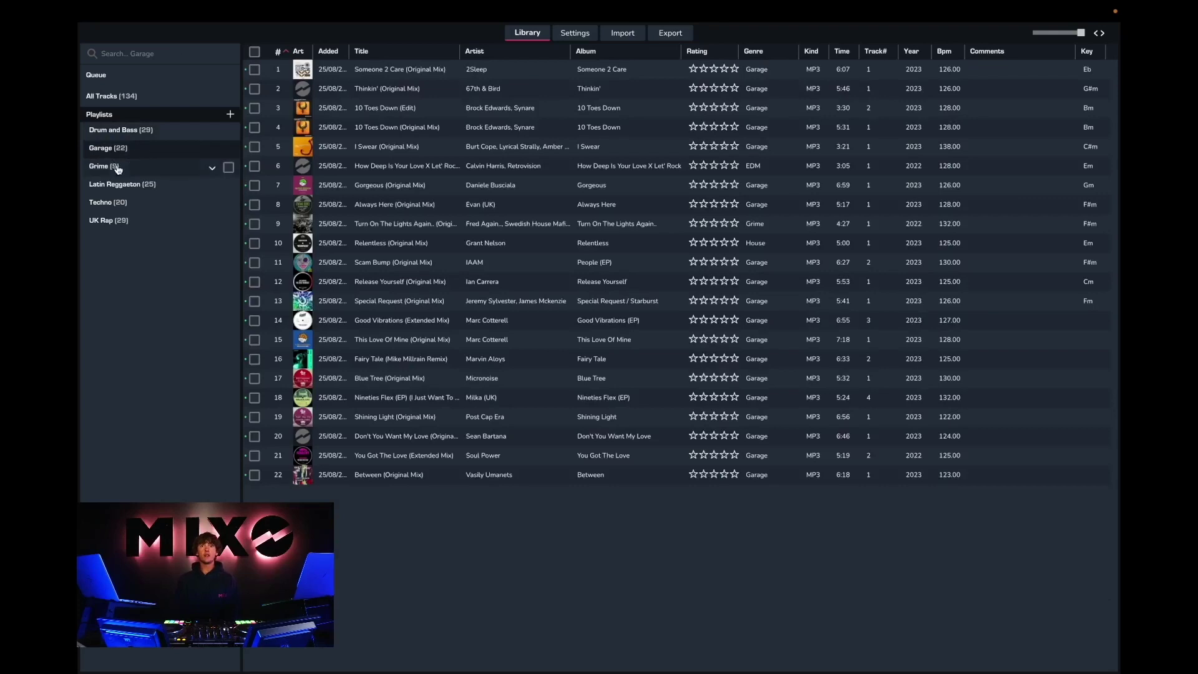
{"action": "left_click", "coordinate": [116, 167]}
{"action": "left_click", "coordinate": [121, 182]}
{"action": "left_click", "coordinate": [120, 203]}
{"action": "left_click", "coordinate": [123, 219]}
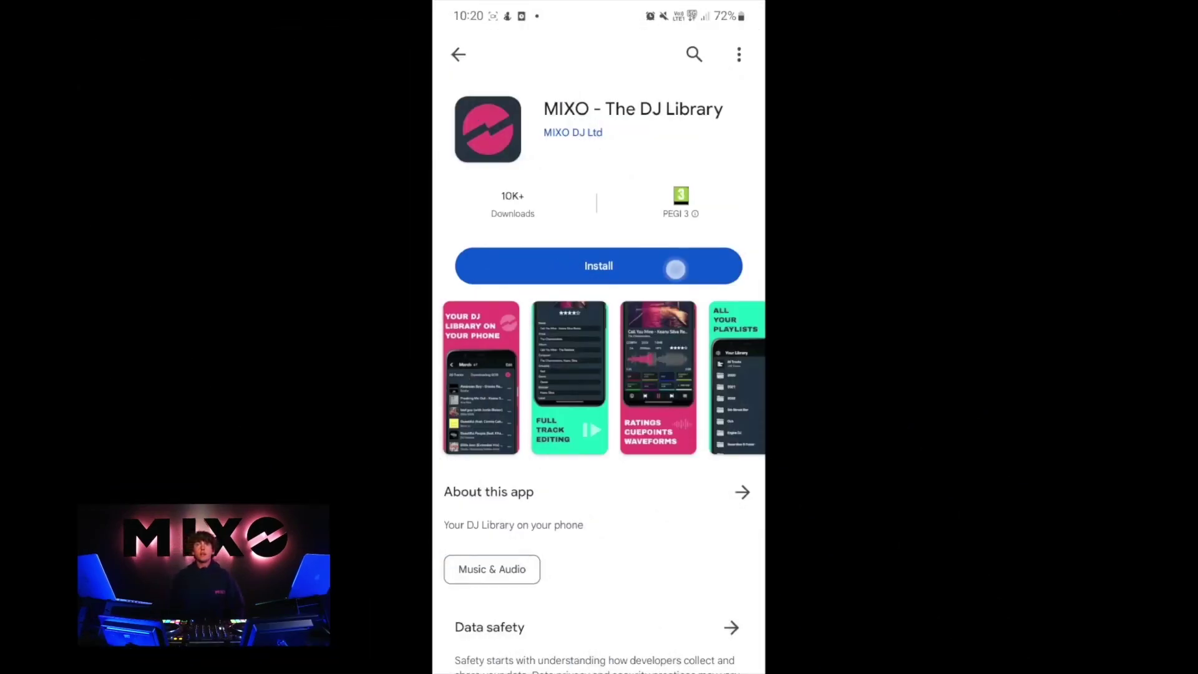
Step: Install MIXO - The DJ Library from the Play Store and launch it
{"action": "left_click", "coordinate": [599, 264]}
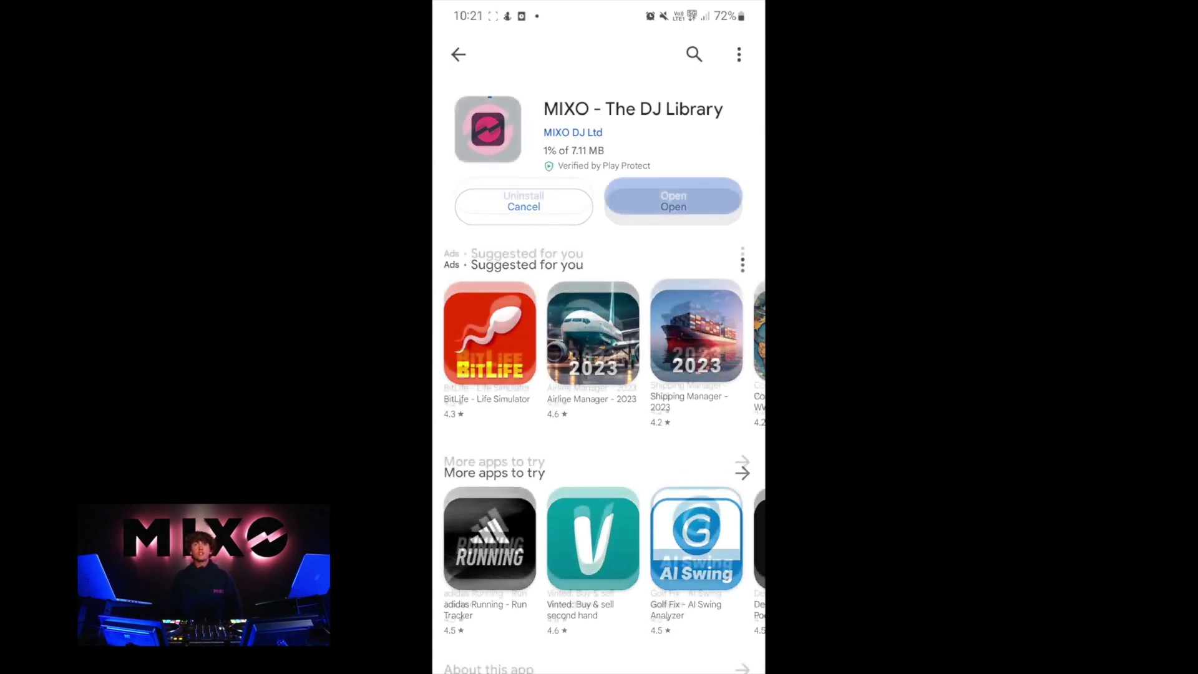
{"action": "left_click", "coordinate": [699, 204]}
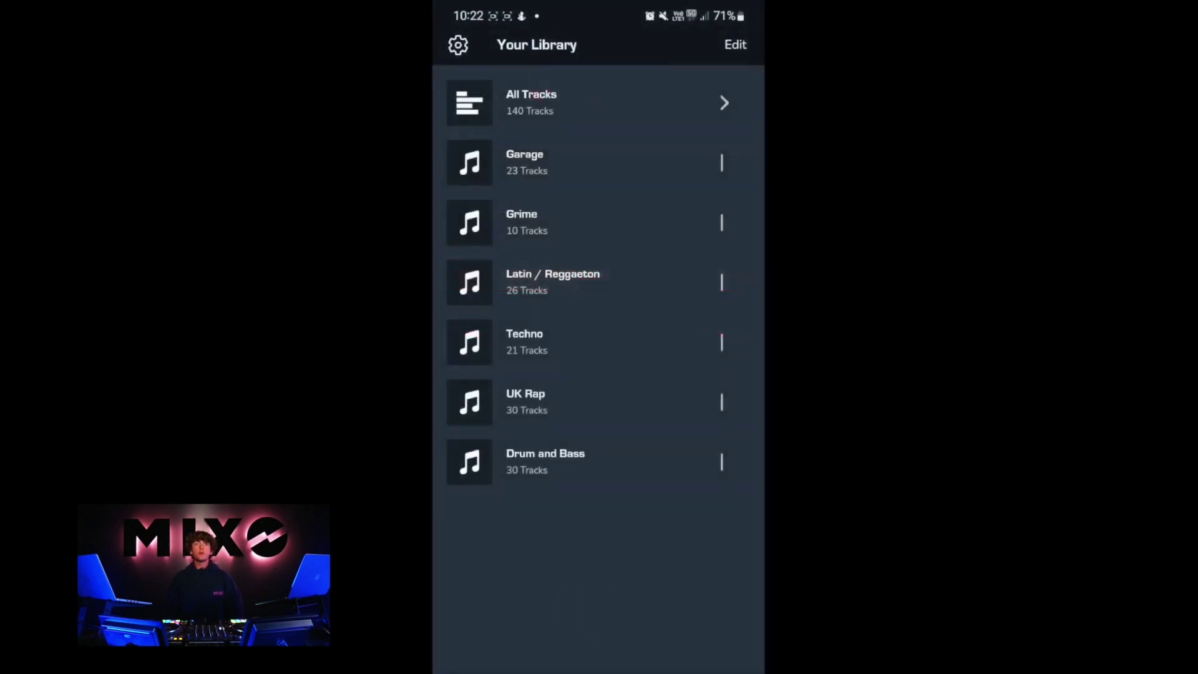
Step: Download the Drum and Bass playlist for offline use on the phone
{"action": "left_click", "coordinate": [593, 473]}
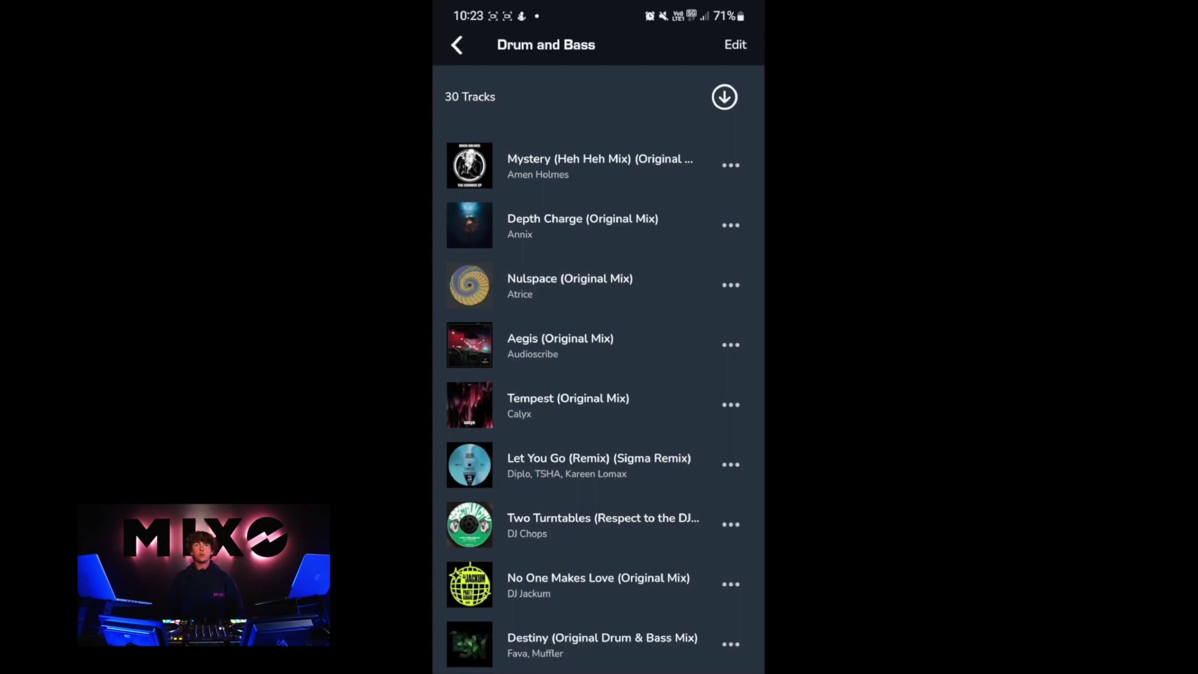
{"action": "left_click", "coordinate": [725, 96]}
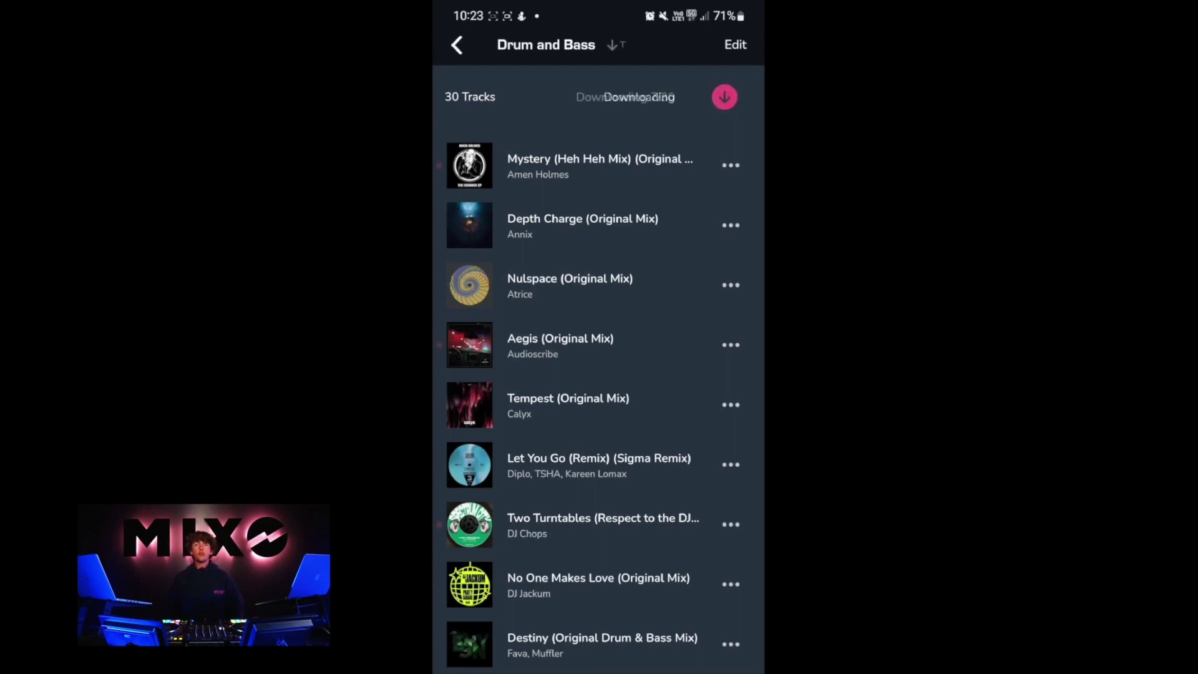
{"action": "left_click", "coordinate": [461, 42]}
Step: Check track download progress in settings, then return to Your Library
{"action": "left_click", "coordinate": [458, 45]}
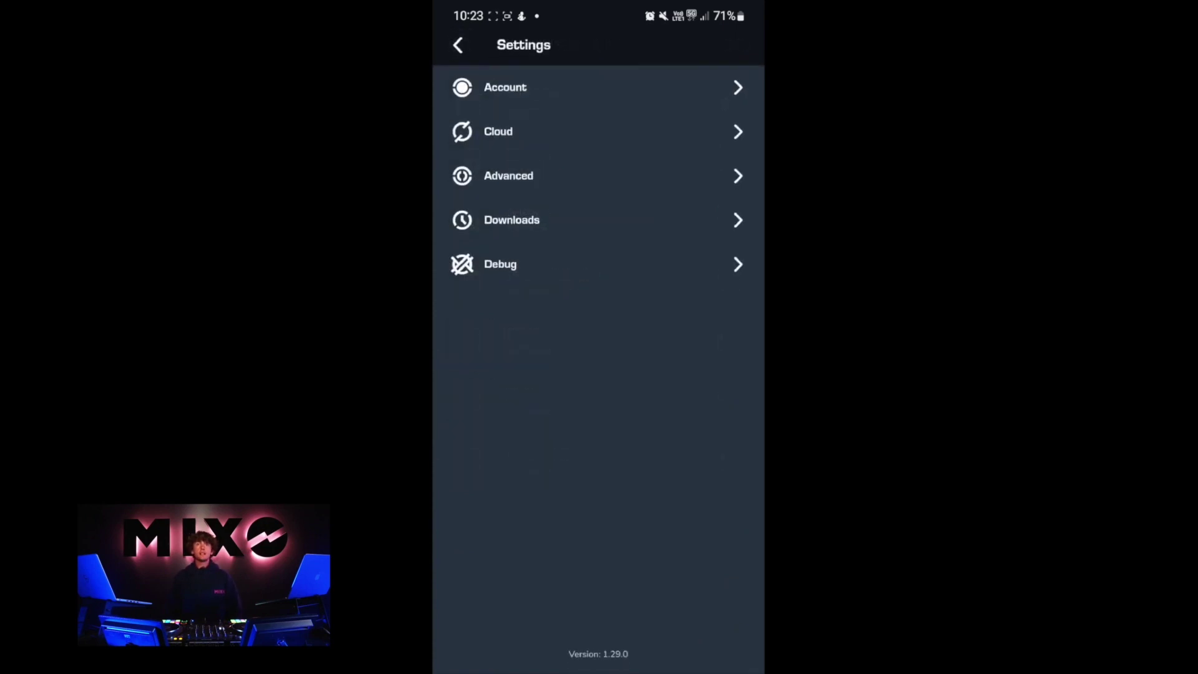
{"action": "left_click", "coordinate": [492, 215]}
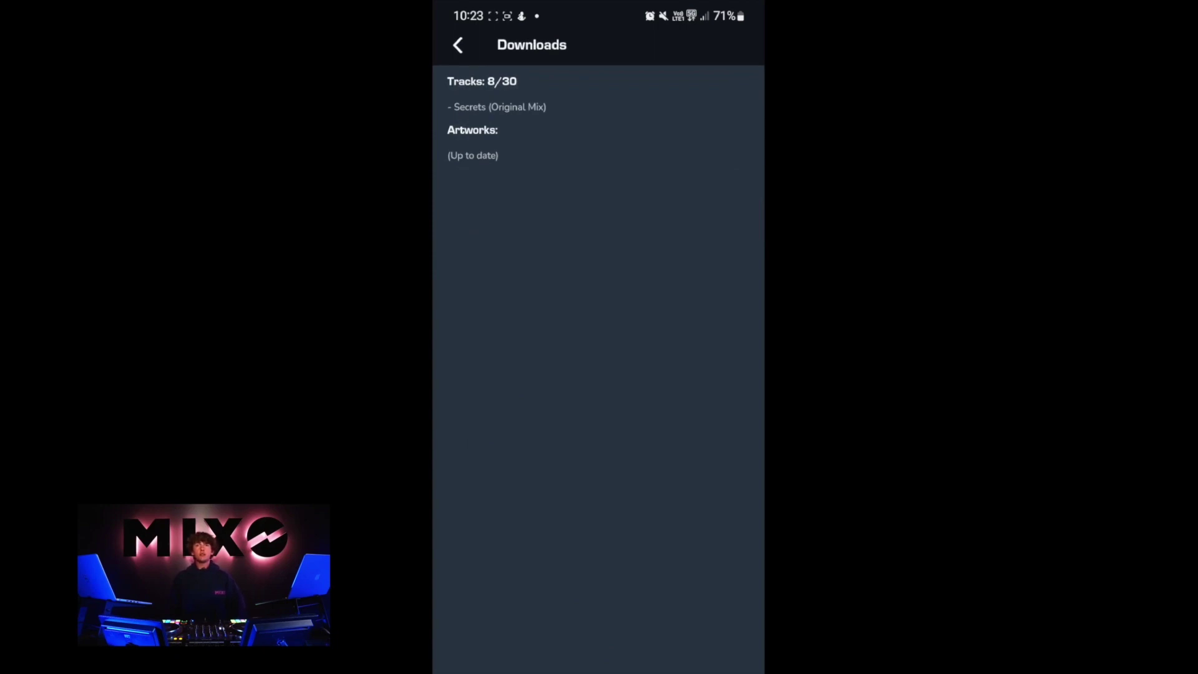
{"action": "left_click", "coordinate": [458, 44]}
Step: Play Illegal (Main) from Grime in the full player and rate it five stars
{"action": "left_click", "coordinate": [682, 220]}
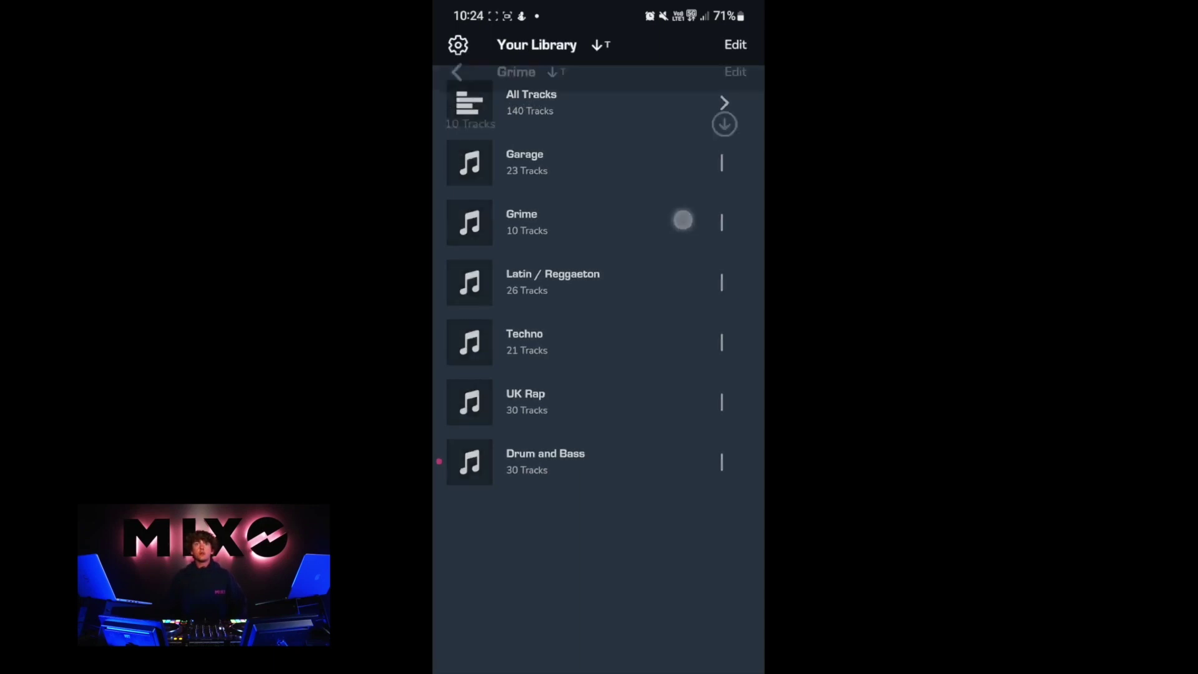
{"action": "left_click", "coordinate": [542, 345]}
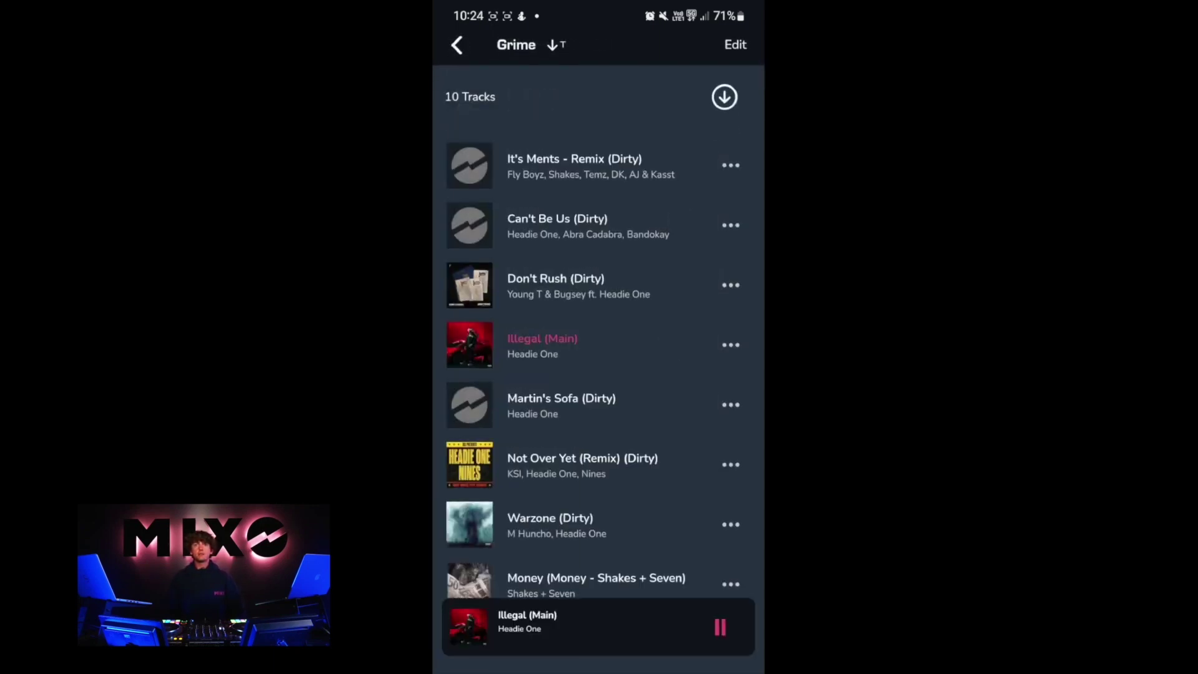
{"action": "left_click", "coordinate": [624, 624]}
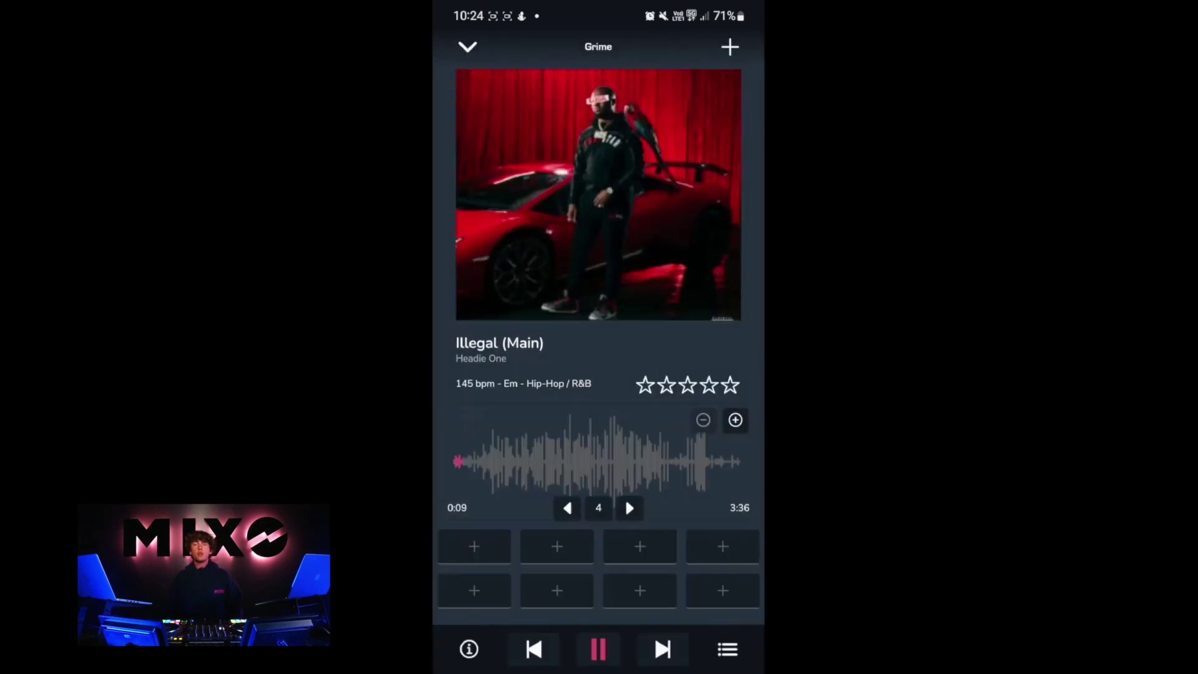
{"action": "left_click", "coordinate": [730, 385]}
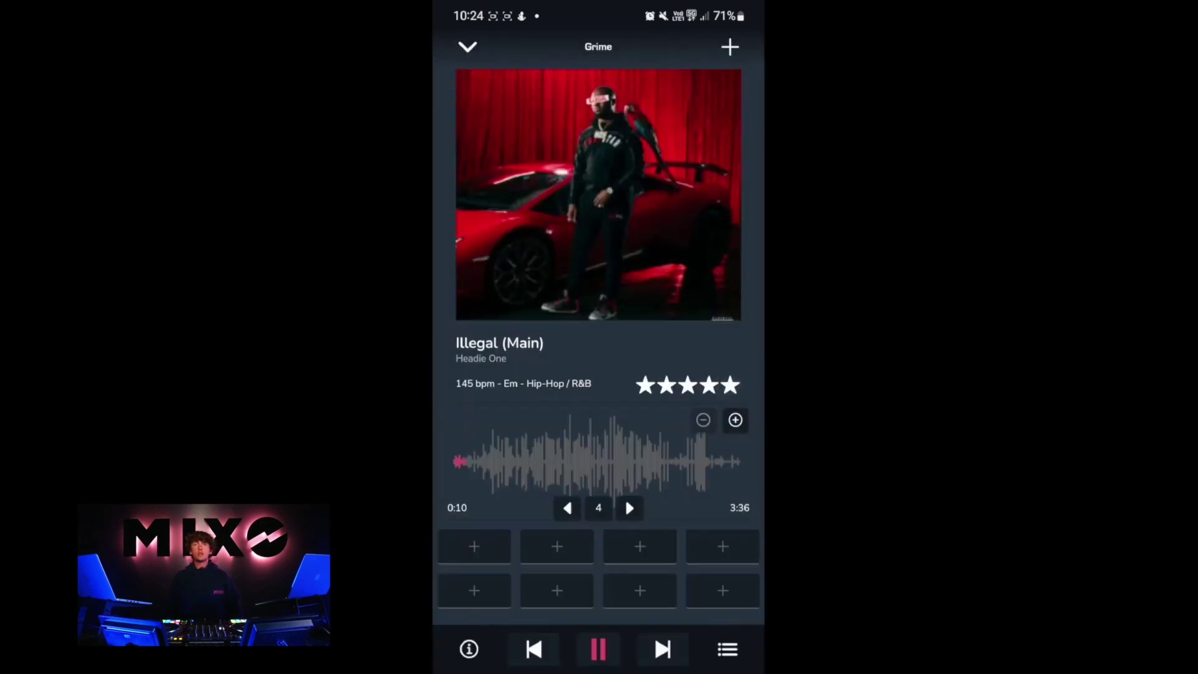
Step: Zoom the waveform, shift the beat grid onto the beats, and set a cue at 0:23
{"action": "left_click", "coordinate": [735, 420]}
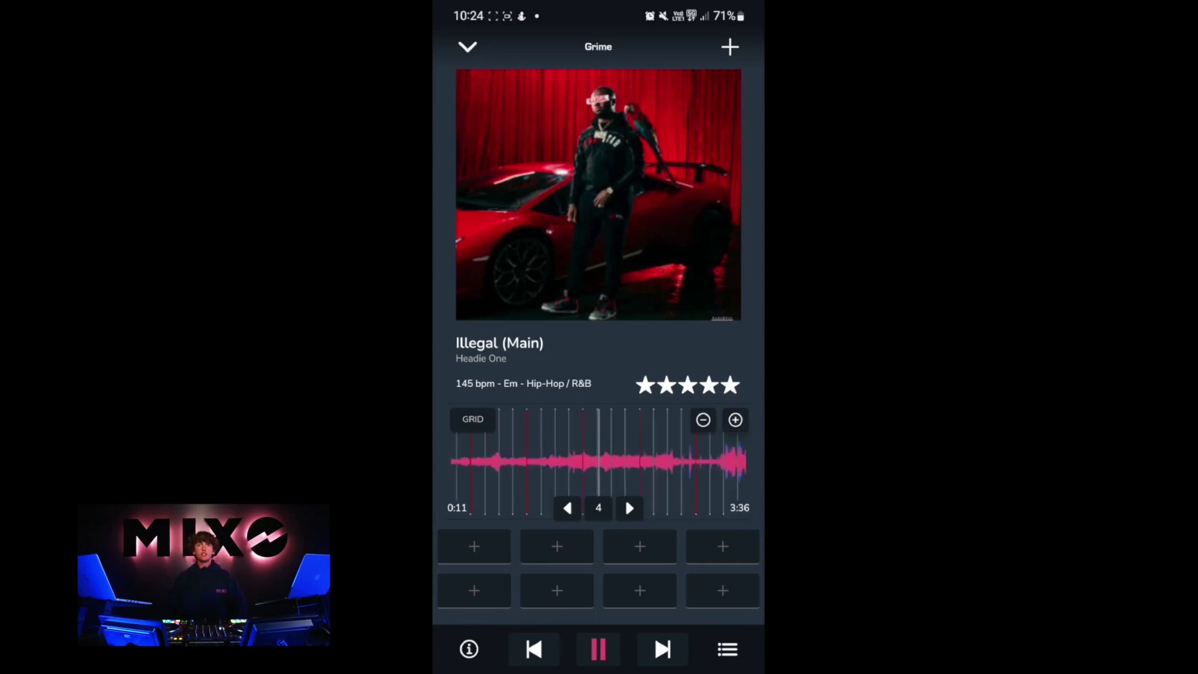
{"action": "left_click", "coordinate": [735, 420]}
{"action": "left_click", "coordinate": [735, 420]}
{"action": "left_click", "coordinate": [476, 423]}
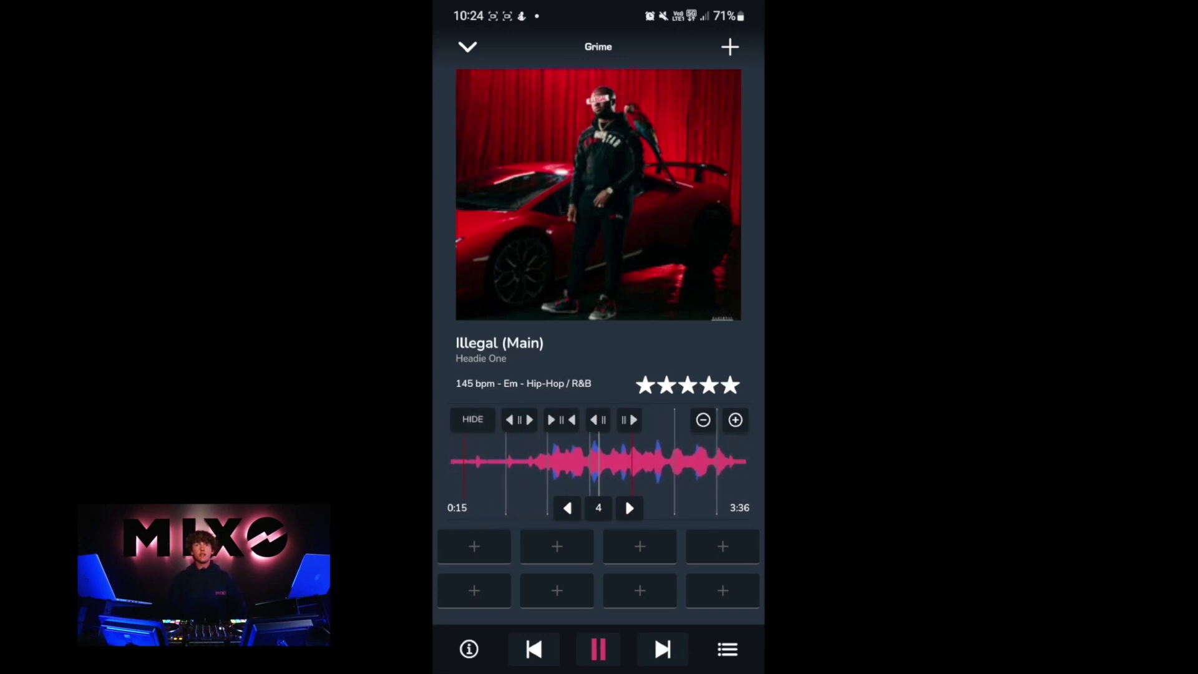
{"action": "left_click", "coordinate": [629, 420]}
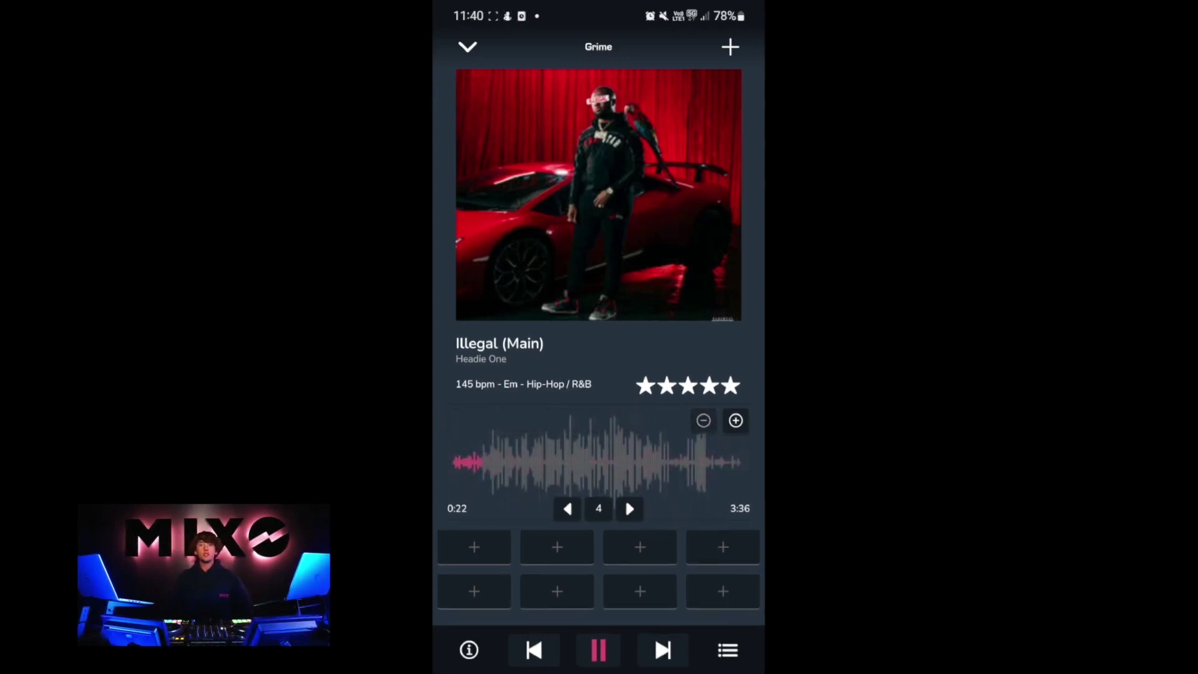
{"action": "left_click", "coordinate": [475, 546]}
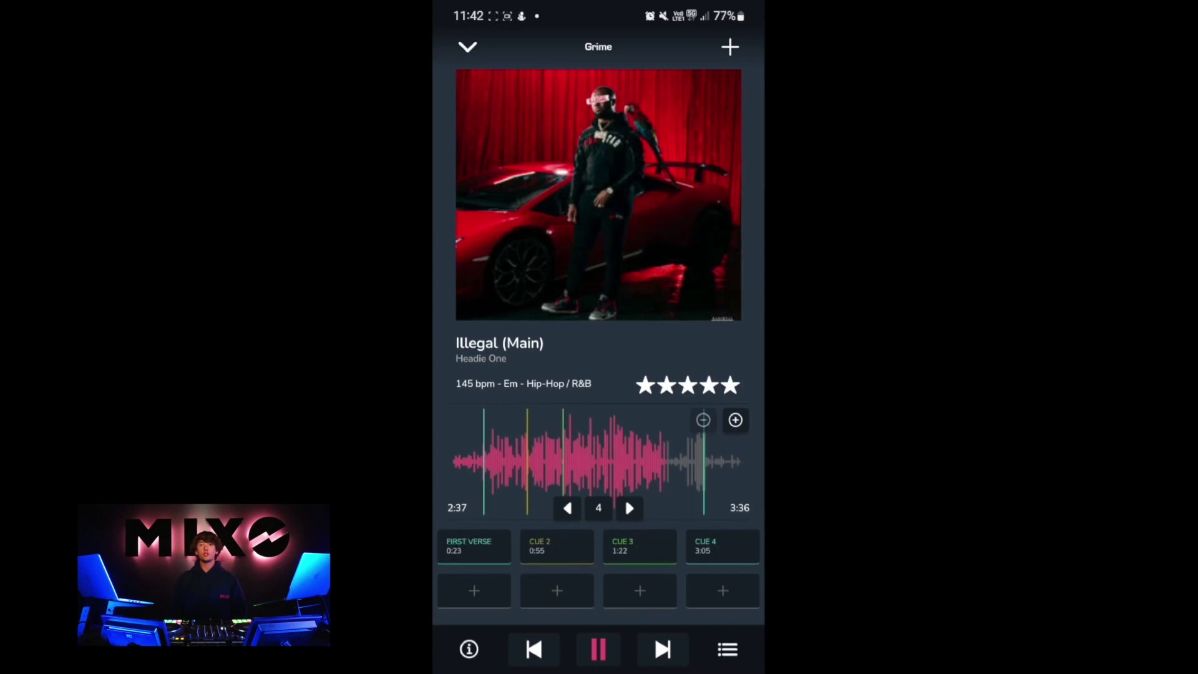
Step: Rename the fourth cue point to Outro
{"action": "left_click", "coordinate": [720, 548]}
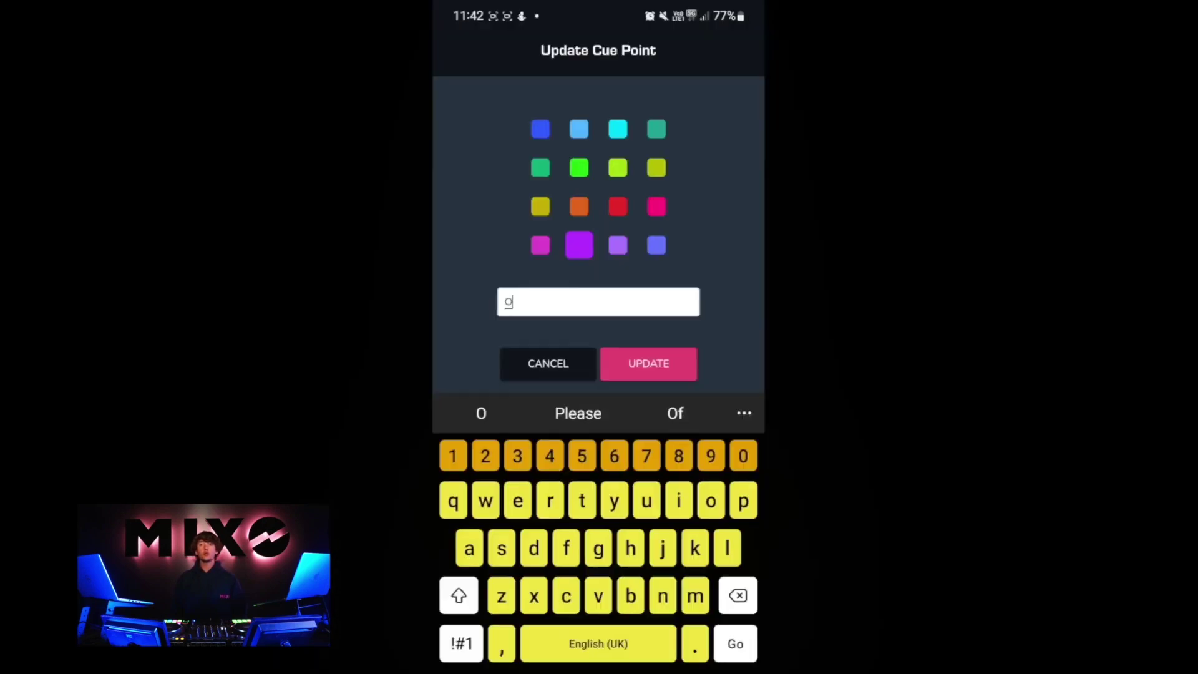
{"action": "type", "text": "utro"}
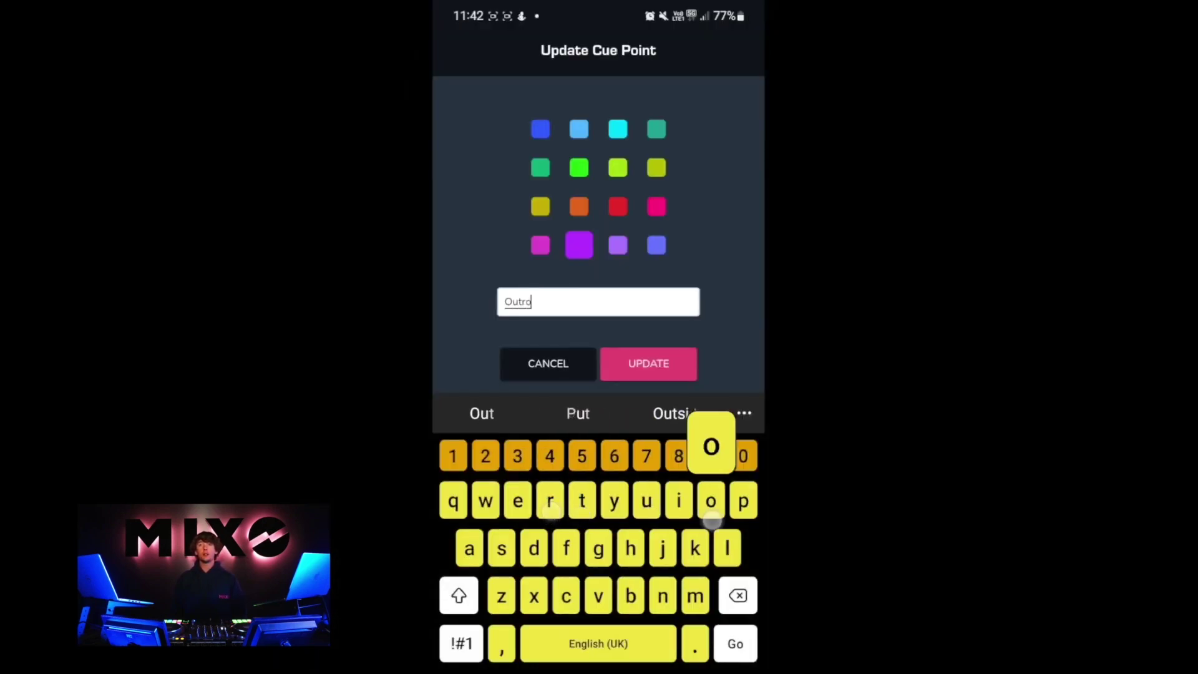
{"action": "left_click", "coordinate": [665, 372]}
Step: In Track Info, change the track name from "Illegal (Main)" to "Illegal"
{"action": "left_click", "coordinate": [469, 648]}
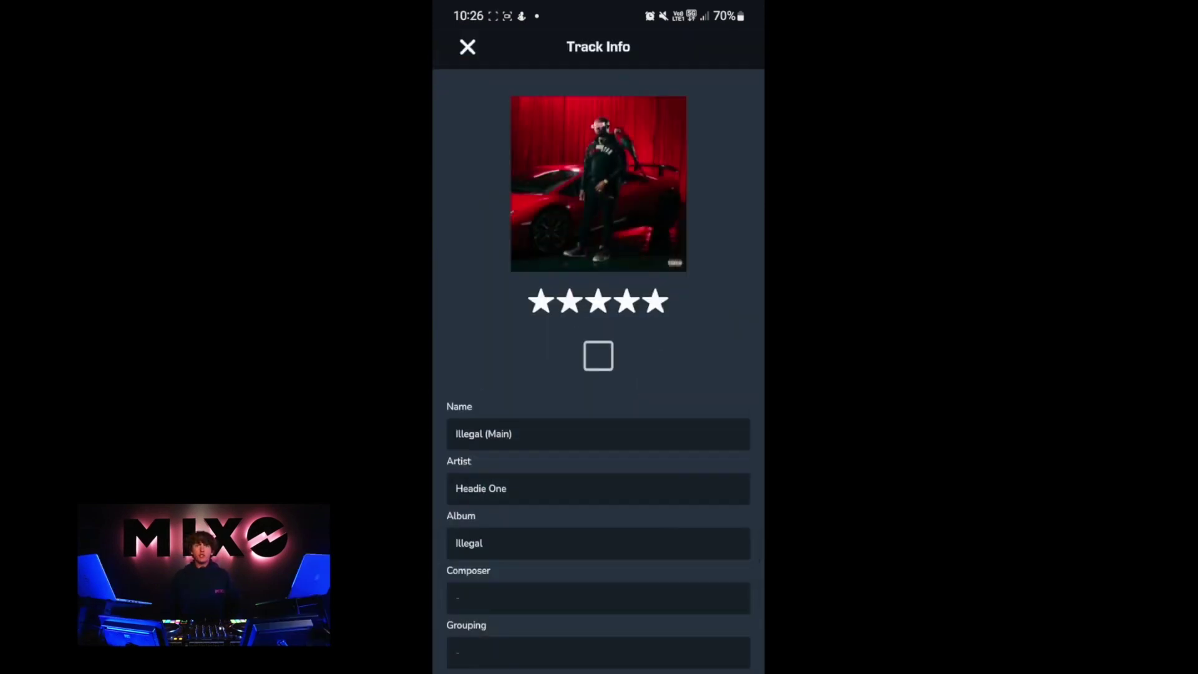
{"action": "left_click", "coordinate": [620, 437]}
{"action": "key", "text": "BackSpace"}
{"action": "key", "text": "BackSpace"}
{"action": "key", "text": "BackSpace"}
{"action": "key", "text": "BackSpace"}
{"action": "key", "text": "BackSpace"}
{"action": "key", "text": "BackSpace"}
{"action": "key", "text": "BackSpace"}
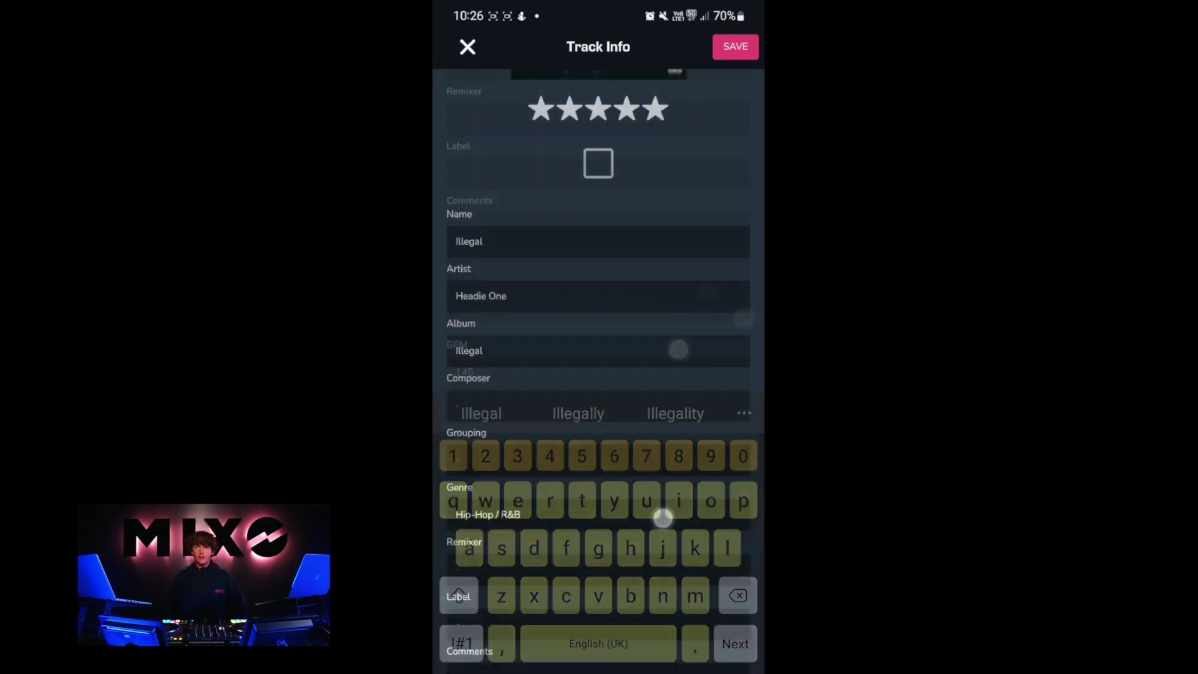
{"action": "scroll", "coordinate": [695, 361], "scroll_direction": "down", "scroll_amount": 15}
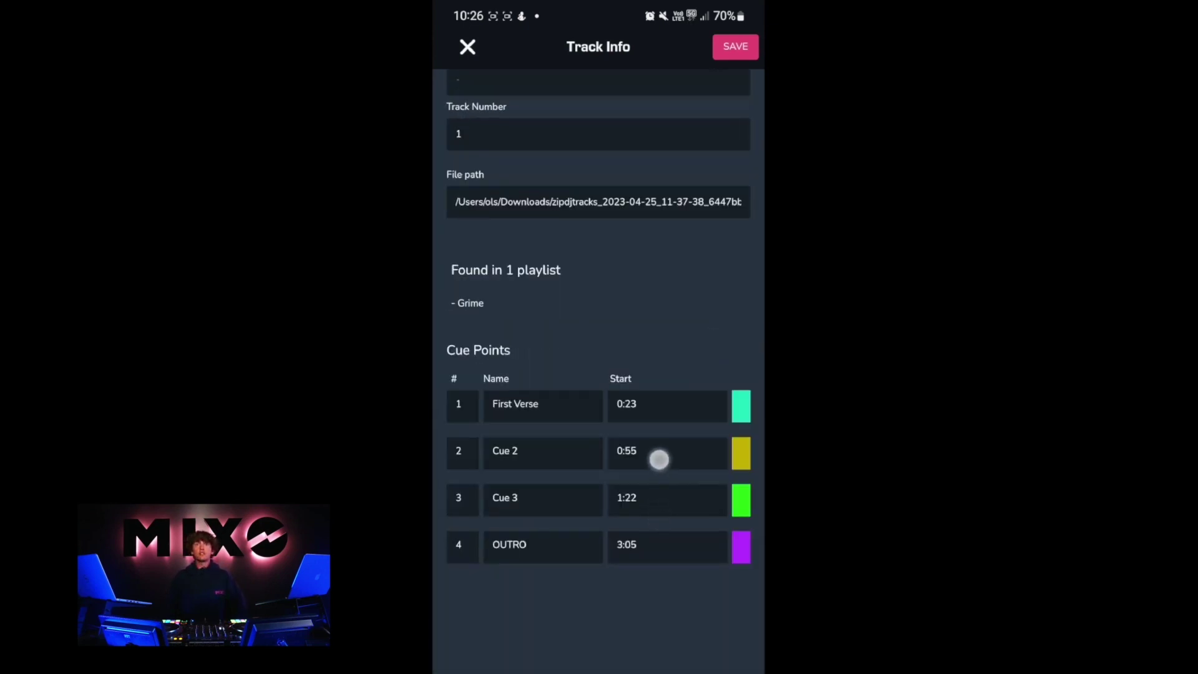
{"action": "scroll", "coordinate": [659, 460], "scroll_direction": "up", "scroll_amount": 15}
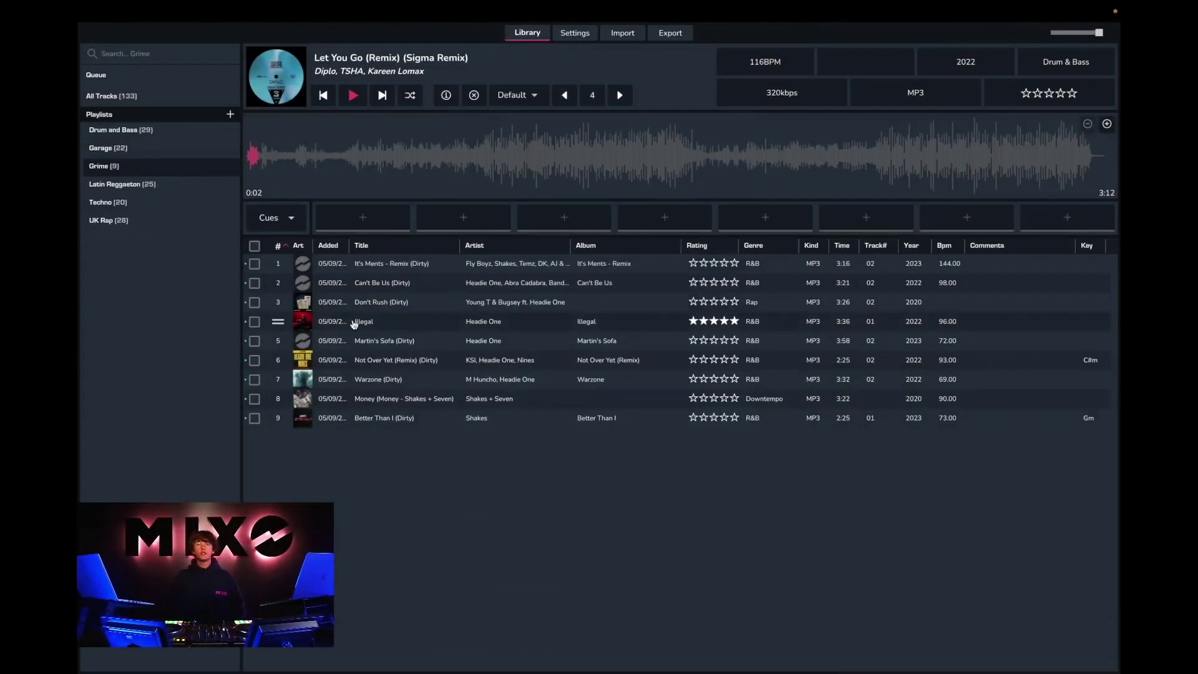
Step: Load the Illegal track from the Grime playlist into the desktop player
{"action": "double_click", "coordinate": [370, 321]}
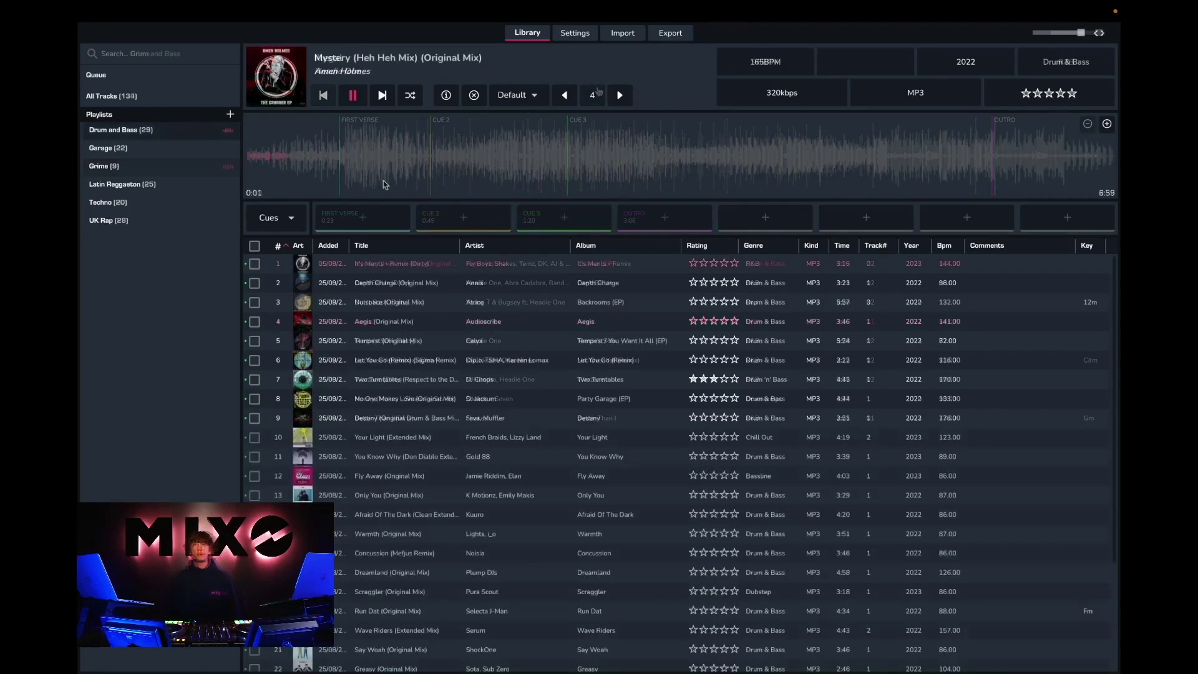
Step: Add a cue at 0:45 on Mystery, rename it Drums, and zoom into the waveform
{"action": "left_click", "coordinate": [340, 163]}
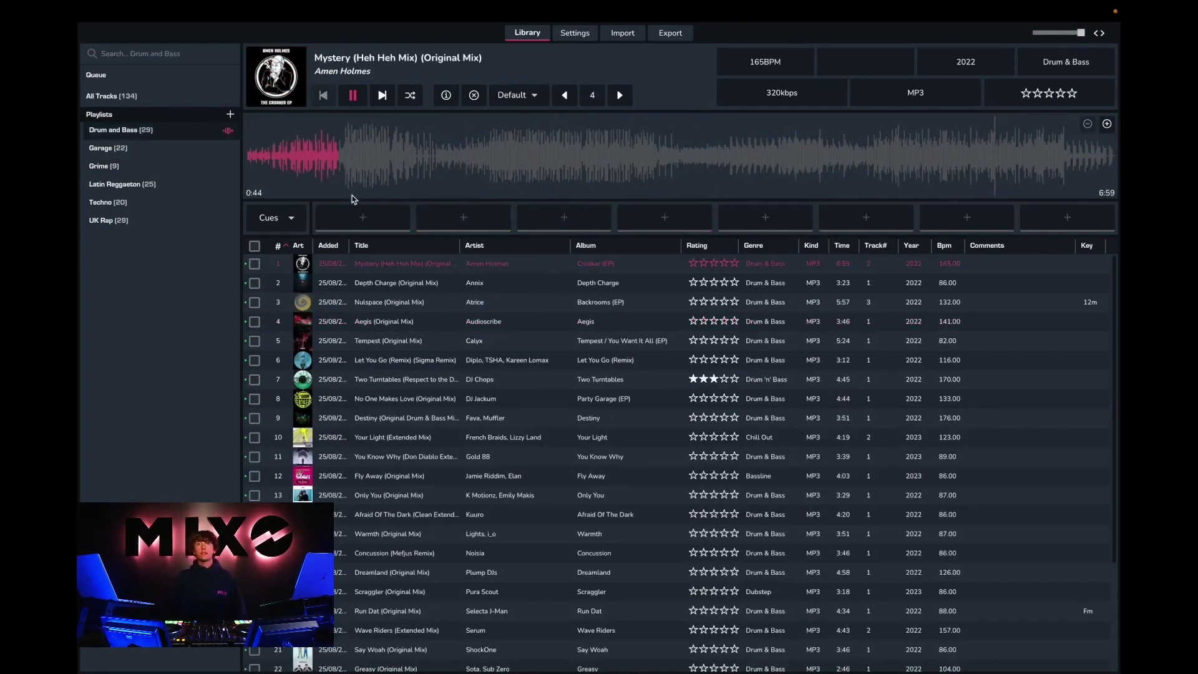
{"action": "left_click", "coordinate": [353, 216]}
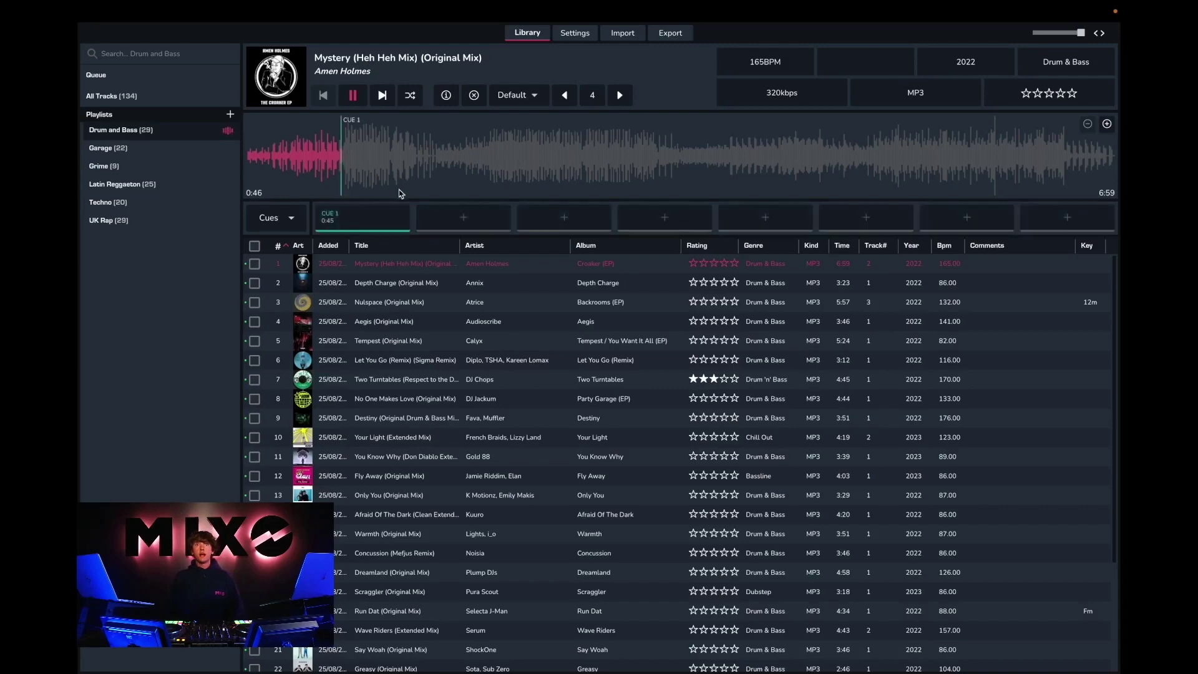
{"action": "left_click", "coordinate": [348, 225]}
{"action": "left_click", "coordinate": [587, 246]}
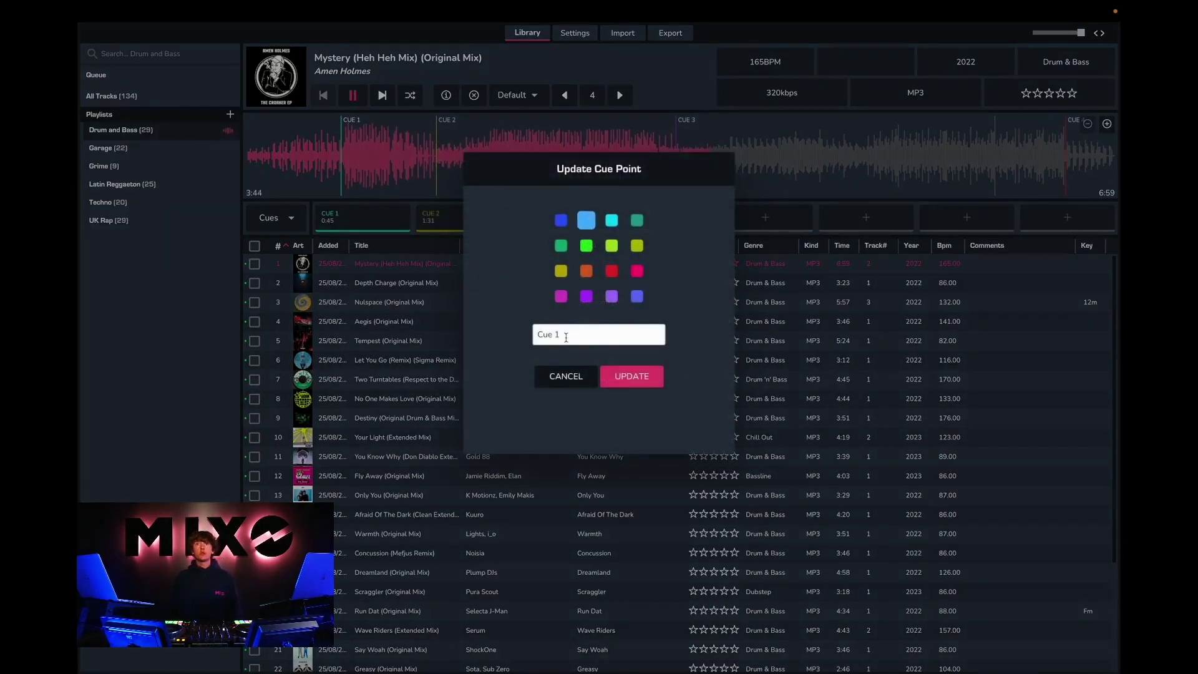
{"action": "key", "text": "BackSpace"}
{"action": "key", "text": "BackSpace"}
{"action": "key", "text": "BackSpace"}
{"action": "key", "text": "BackSpace"}
{"action": "key", "text": "BackSpace"}
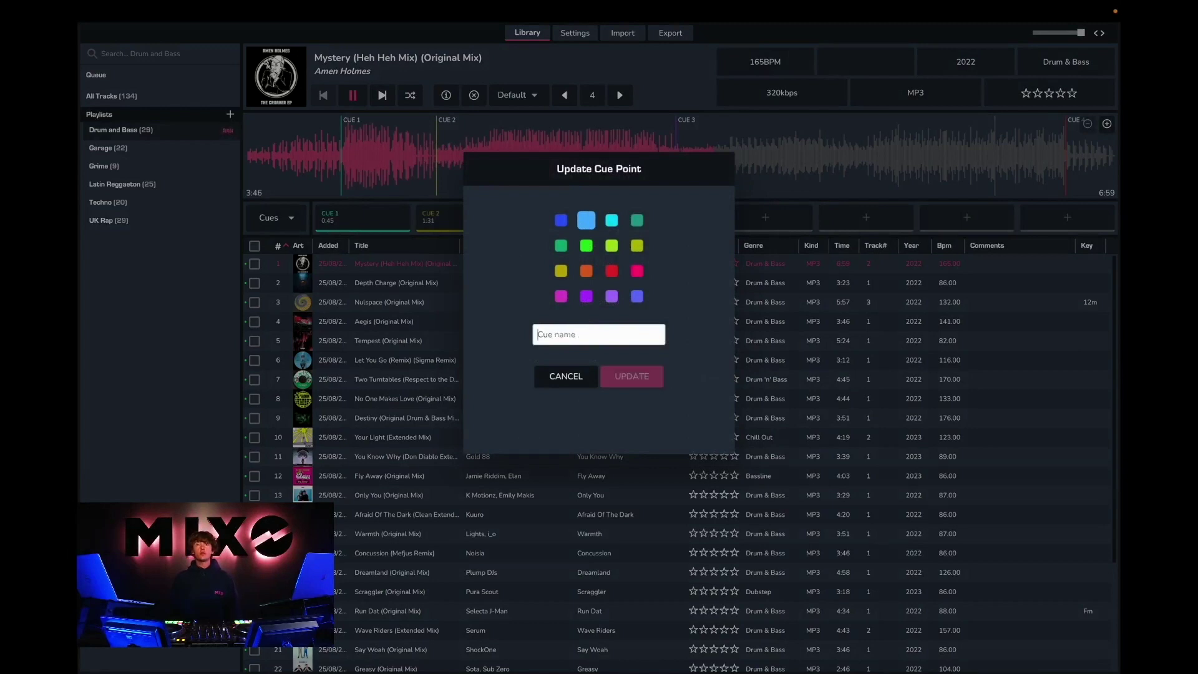
{"action": "type", "text": "Drums"}
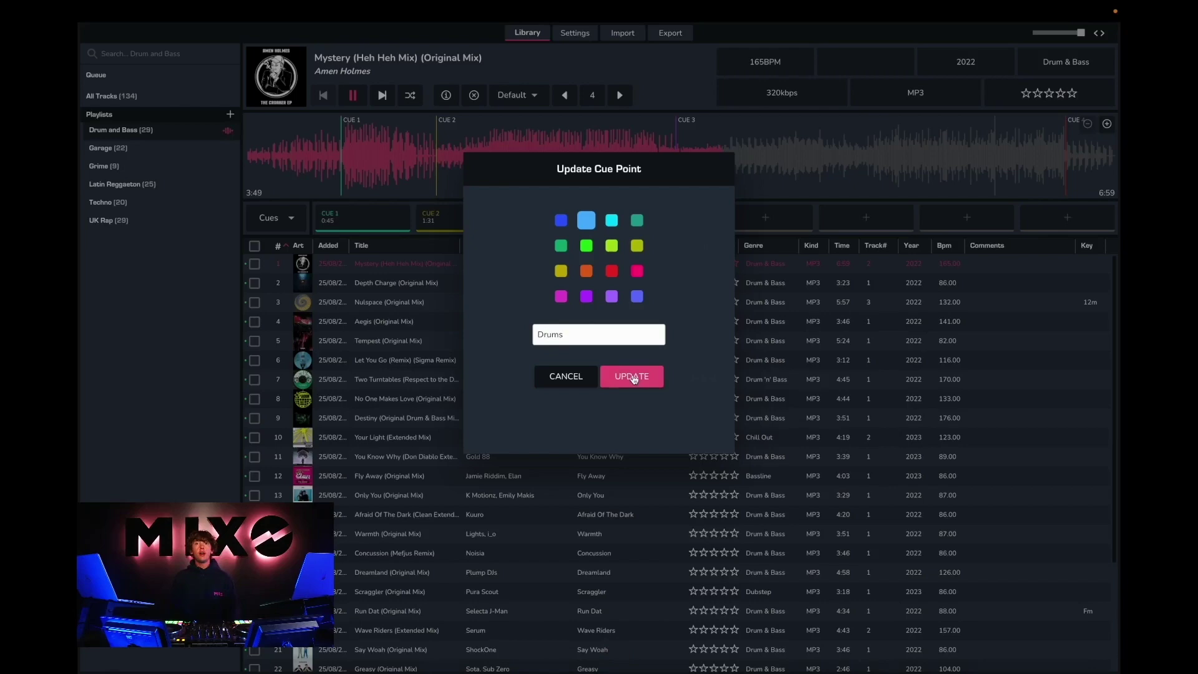
{"action": "left_click", "coordinate": [632, 377]}
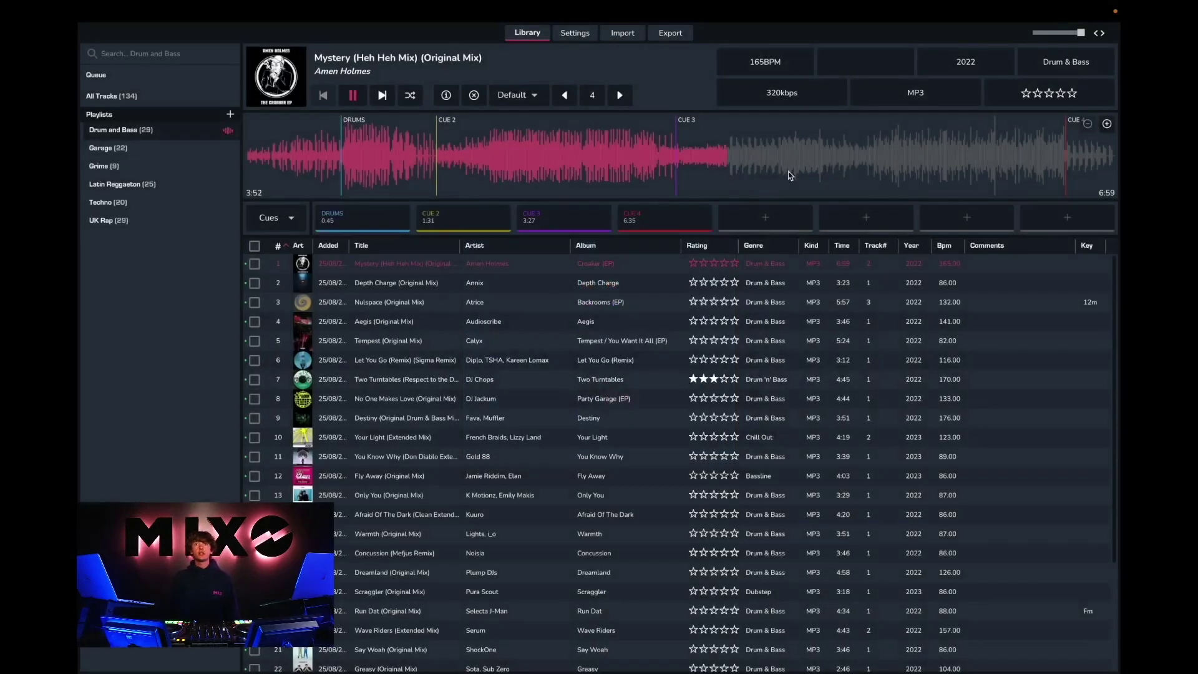
{"action": "left_click", "coordinate": [1107, 125]}
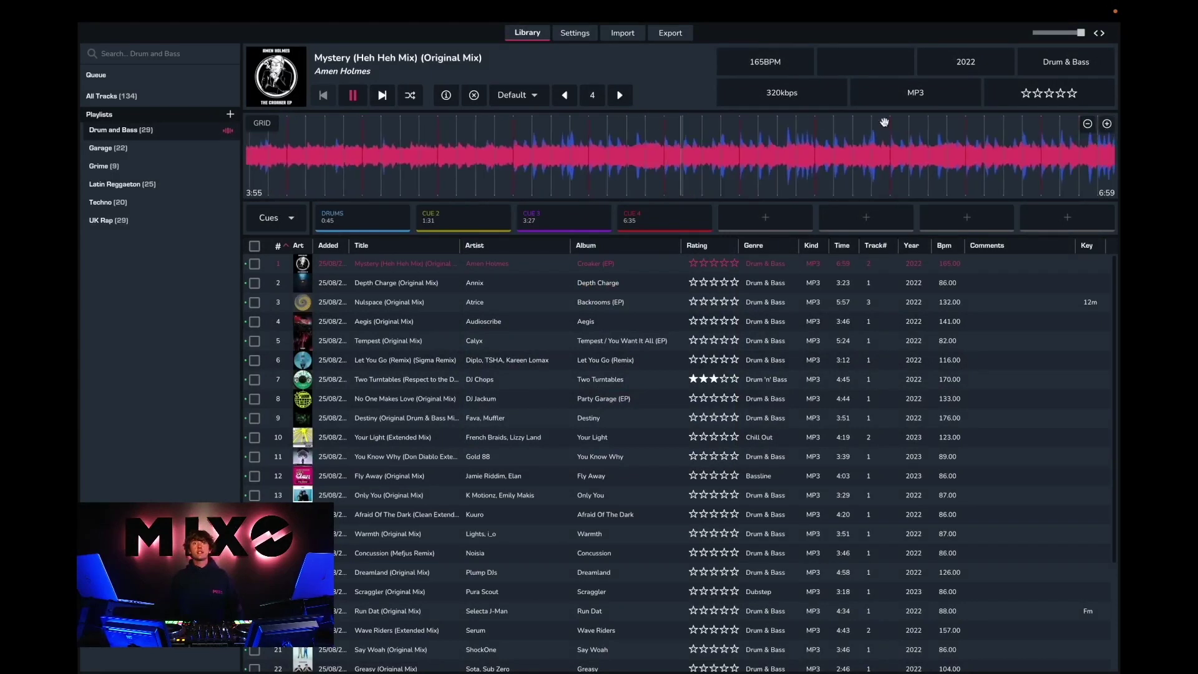
Step: Pause playback and delete '(Original Mix)' from the track's name
{"action": "left_click", "coordinate": [267, 124]}
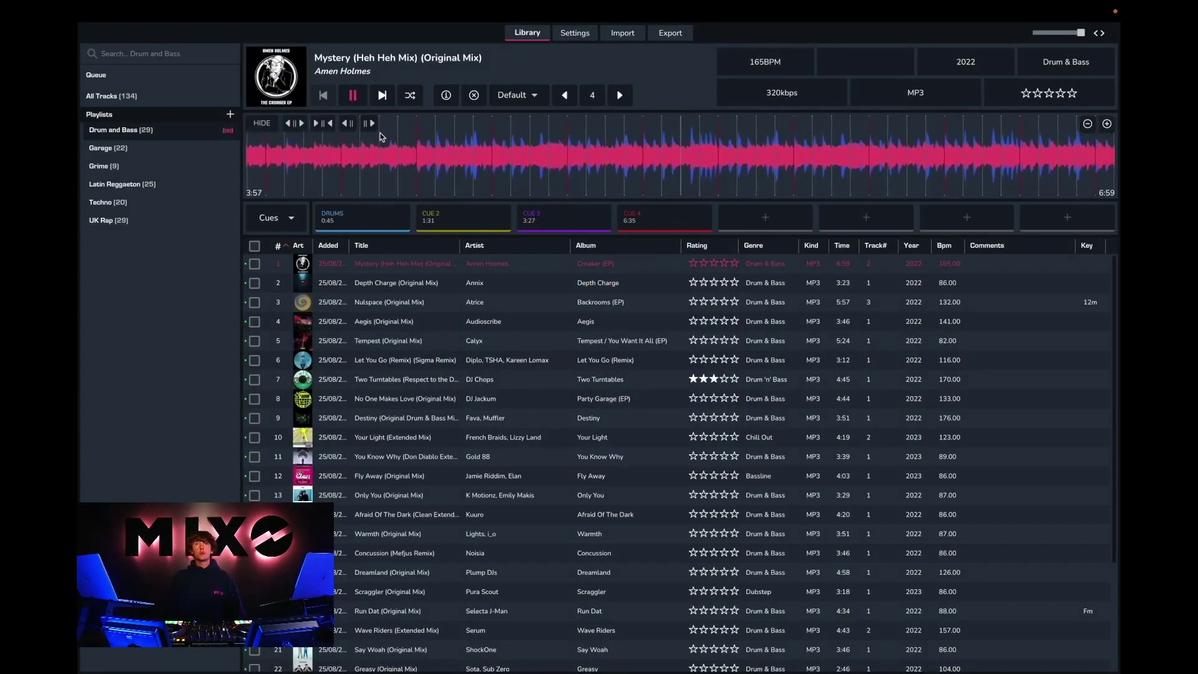
{"action": "key", "text": "space"}
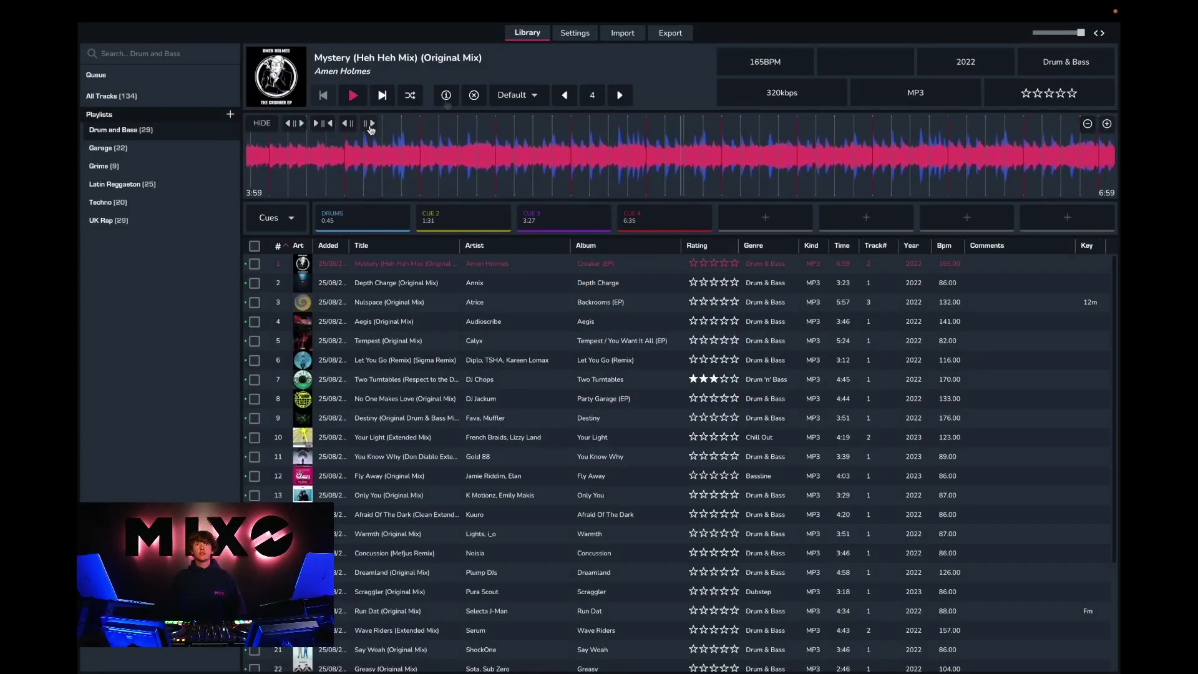
{"action": "left_click", "coordinate": [447, 97]}
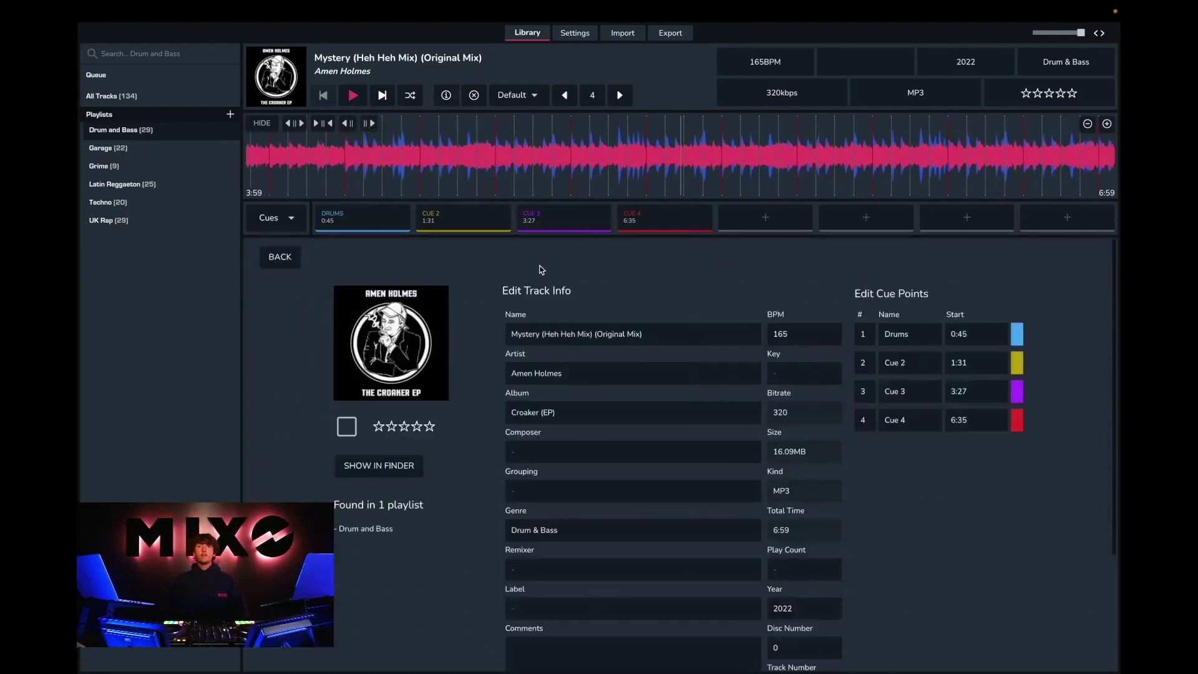
{"action": "scroll", "coordinate": [532, 432], "scroll_direction": "down", "scroll_amount": 1}
{"action": "left_click_drag", "start_coordinate": [659, 307], "coordinate": [592, 306]}
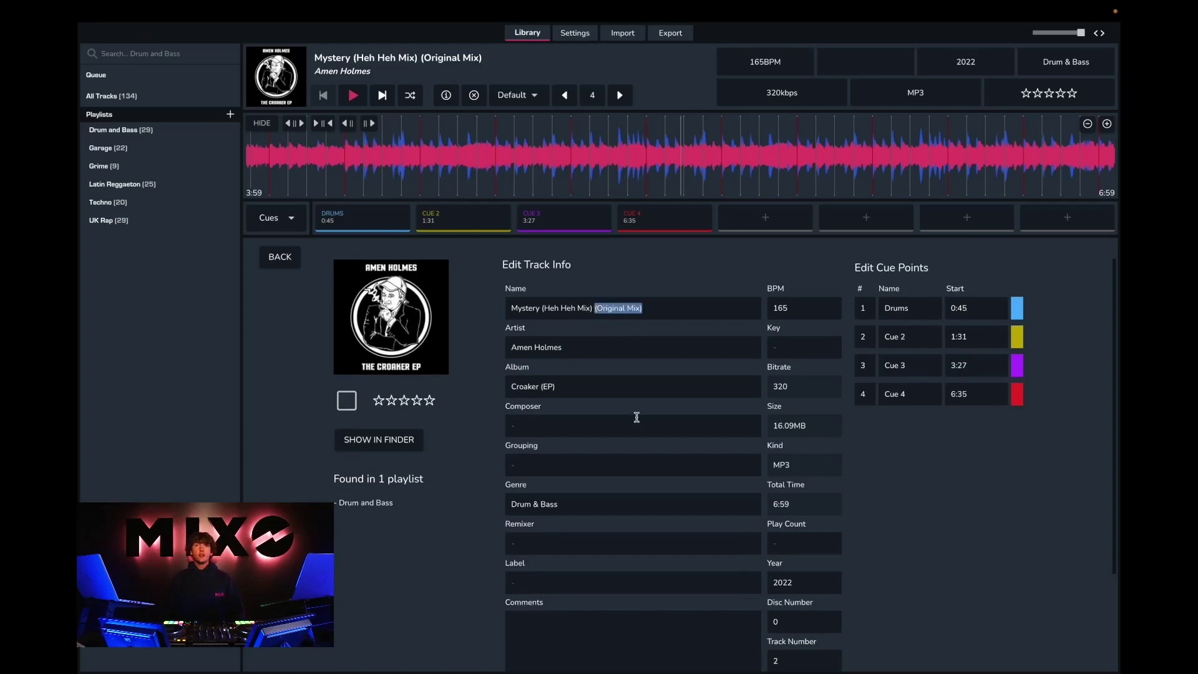
{"action": "key", "text": "BackSpace"}
Step: Rate Mystery (Heh Heh Mix) five stars and return to the track list
{"action": "scroll", "coordinate": [622, 456], "scroll_direction": "down", "scroll_amount": 3}
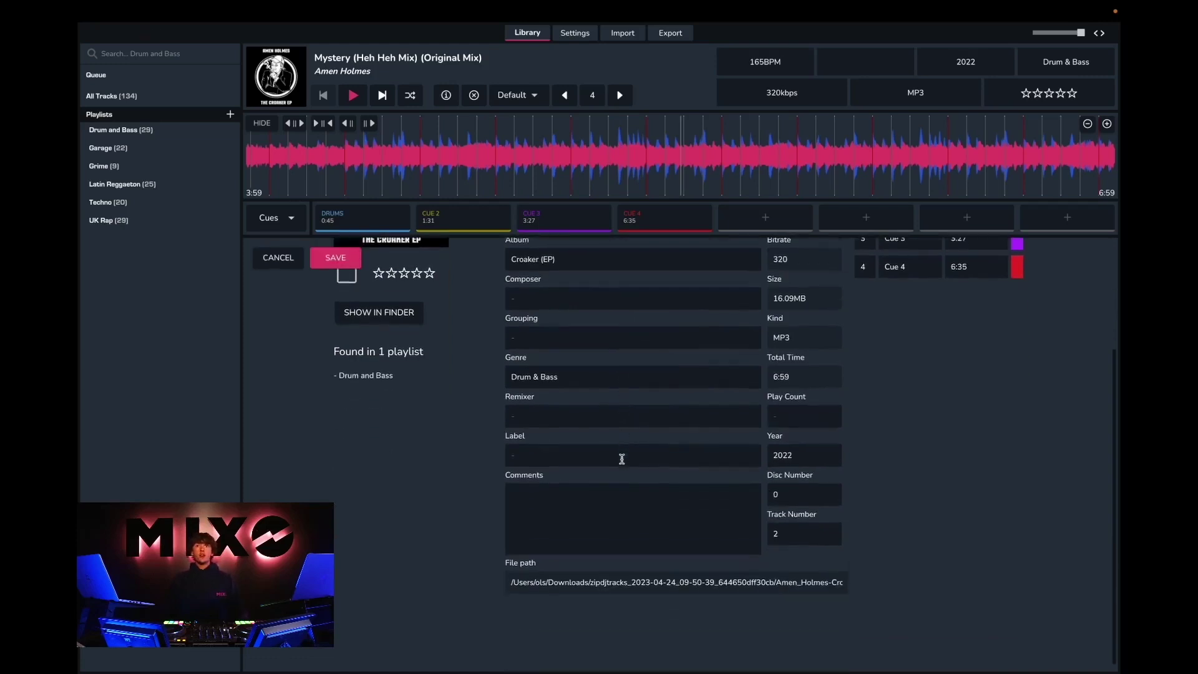
{"action": "left_click", "coordinate": [430, 325]}
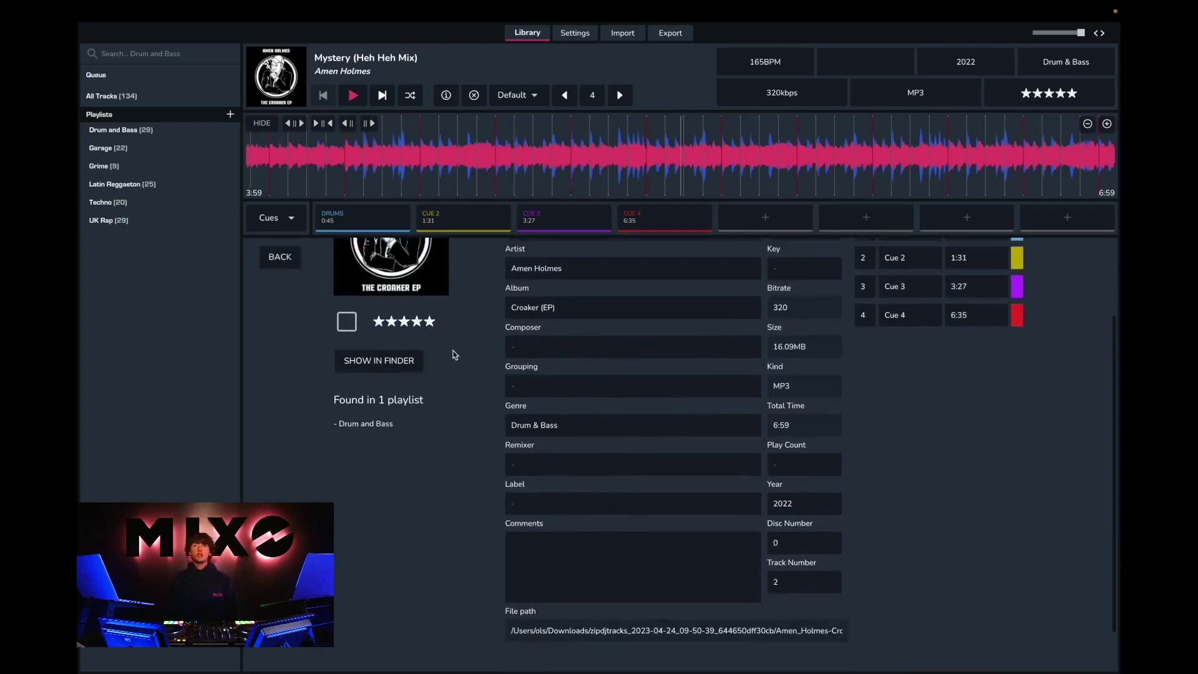
{"action": "scroll", "coordinate": [578, 430], "scroll_direction": "down", "scroll_amount": 1}
{"action": "scroll", "coordinate": [579, 433], "scroll_direction": "up", "scroll_amount": 2}
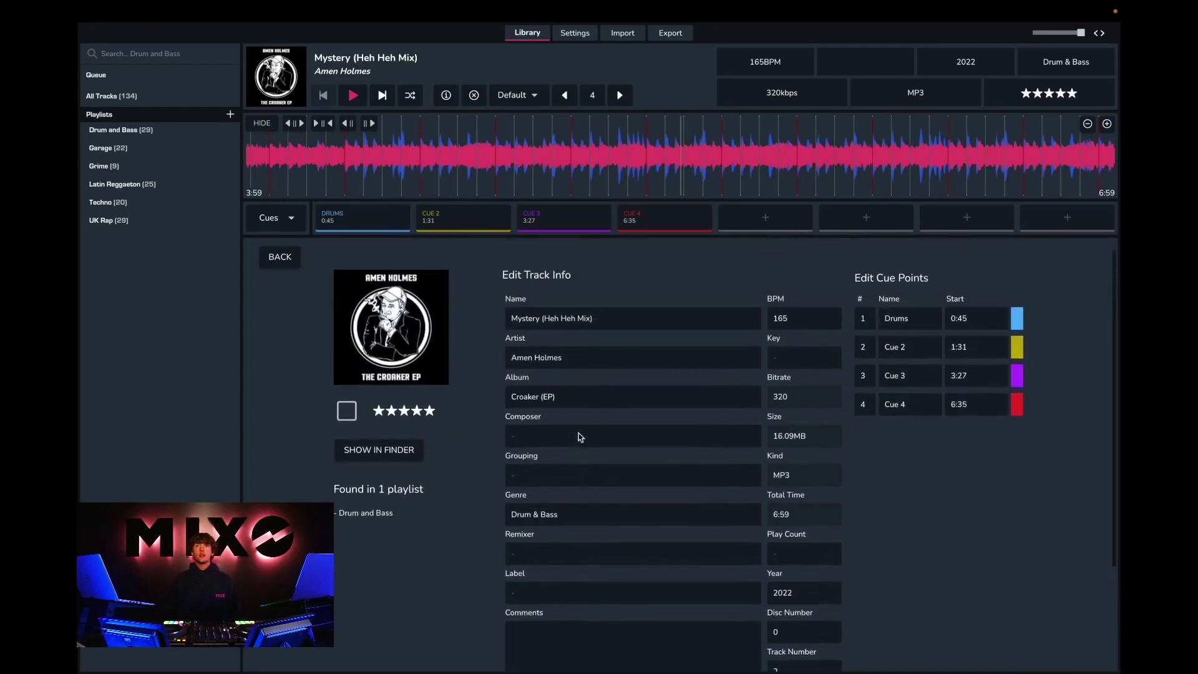
{"action": "key", "text": "Escape"}
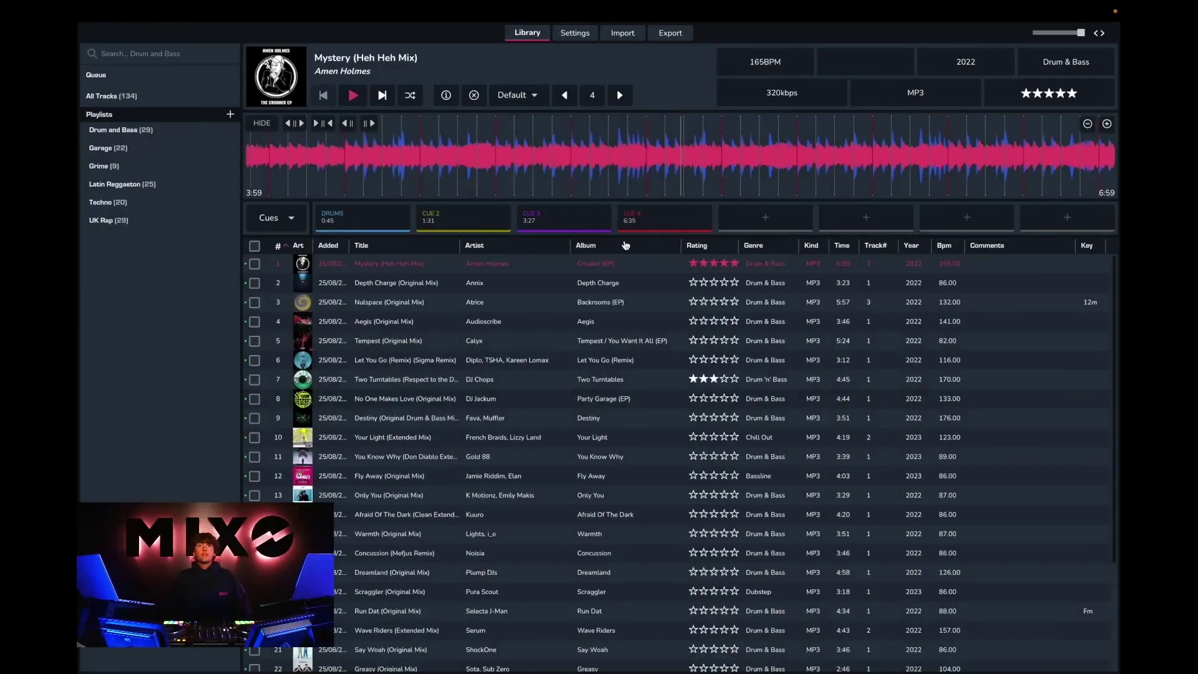
Step: Create a new empty playlist named 'Tutorial Playlist'
{"action": "left_click", "coordinate": [229, 116]}
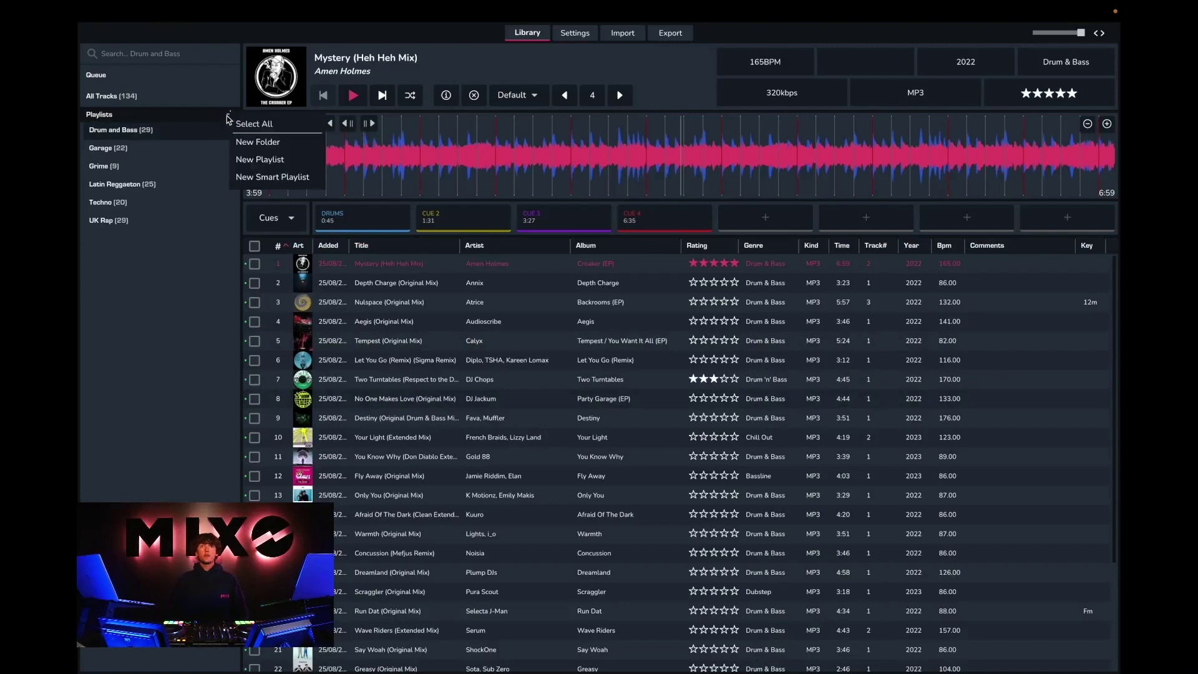
{"action": "left_click", "coordinate": [244, 159]}
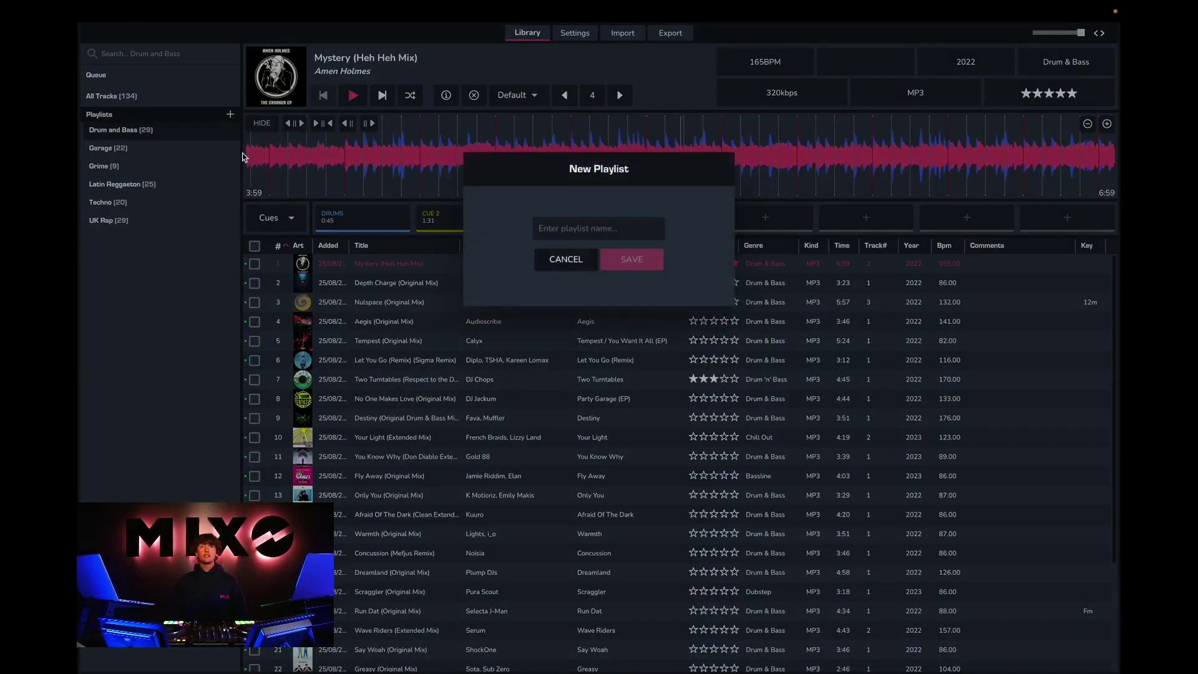
{"action": "type", "text": "Tutor"}
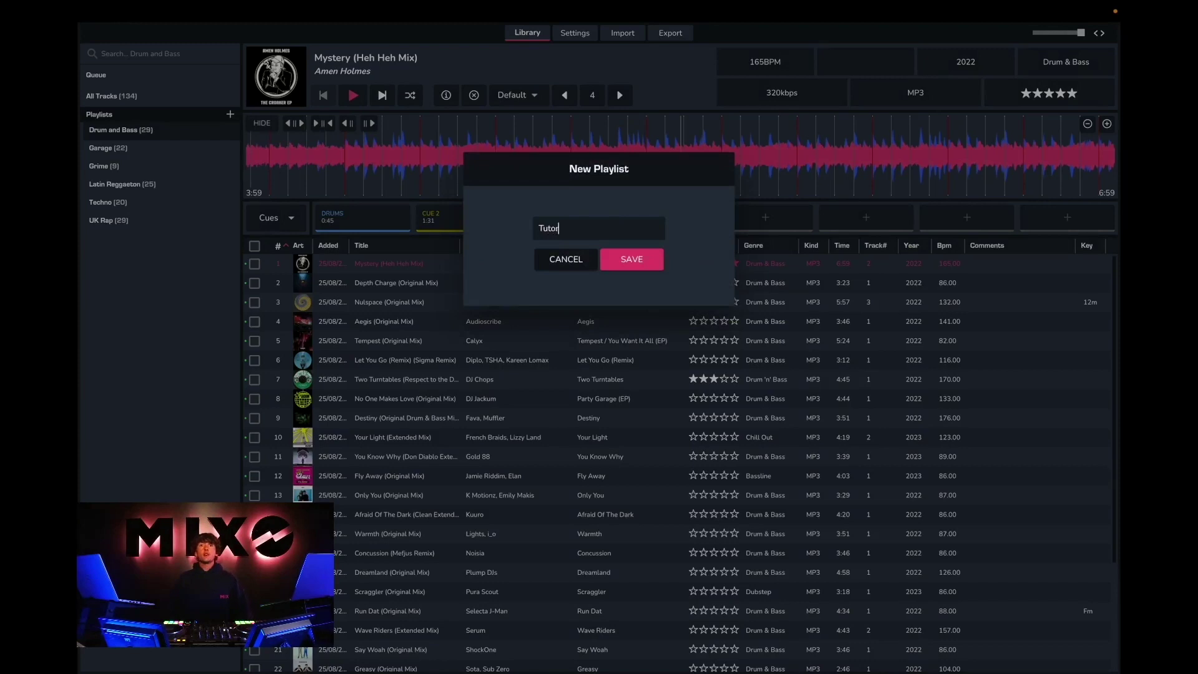
{"action": "type", "text": "ial Pla"}
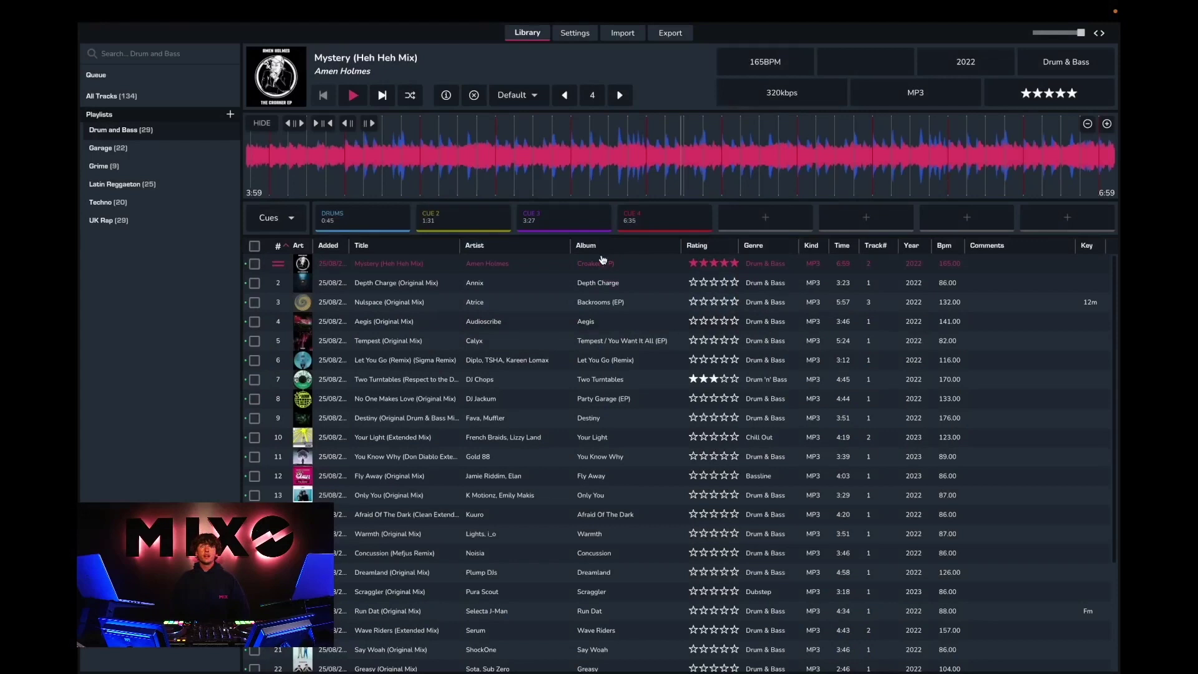
{"action": "left_click", "coordinate": [611, 260]}
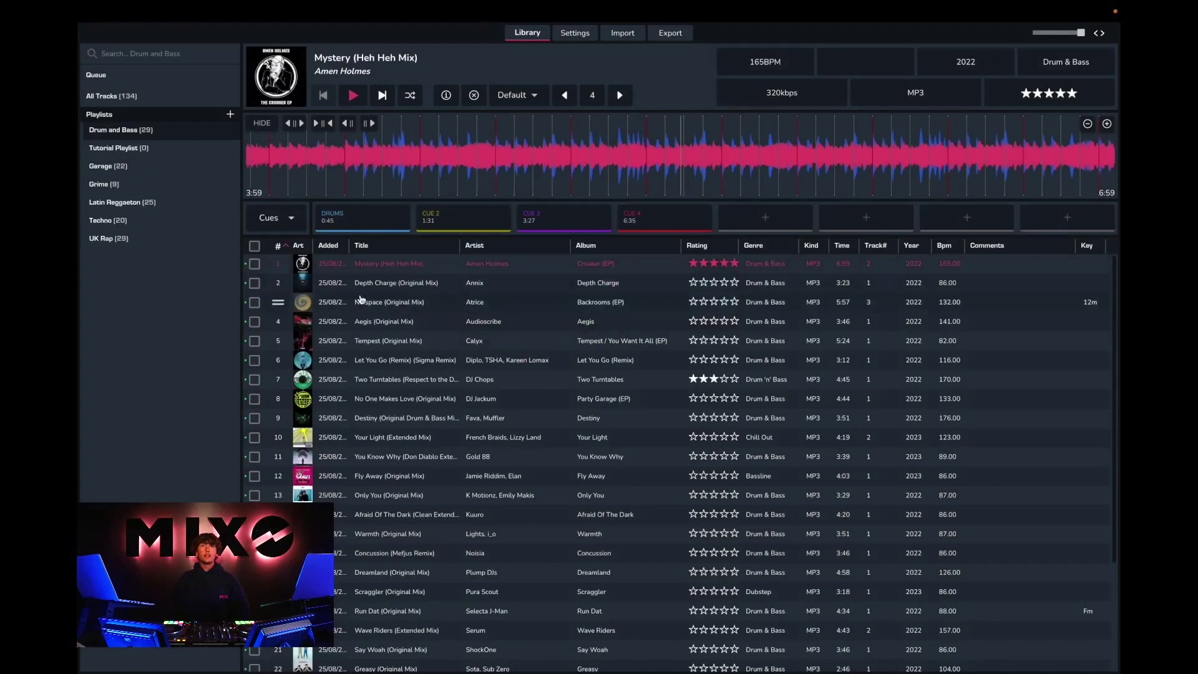
Step: Add the first five Drum and Bass tracks, Mystery through Tempest, to Tutorial Playlist
{"action": "left_click", "coordinate": [254, 263]}
{"action": "left_click", "coordinate": [254, 283]}
{"action": "left_click", "coordinate": [255, 302]}
{"action": "left_click", "coordinate": [254, 321]}
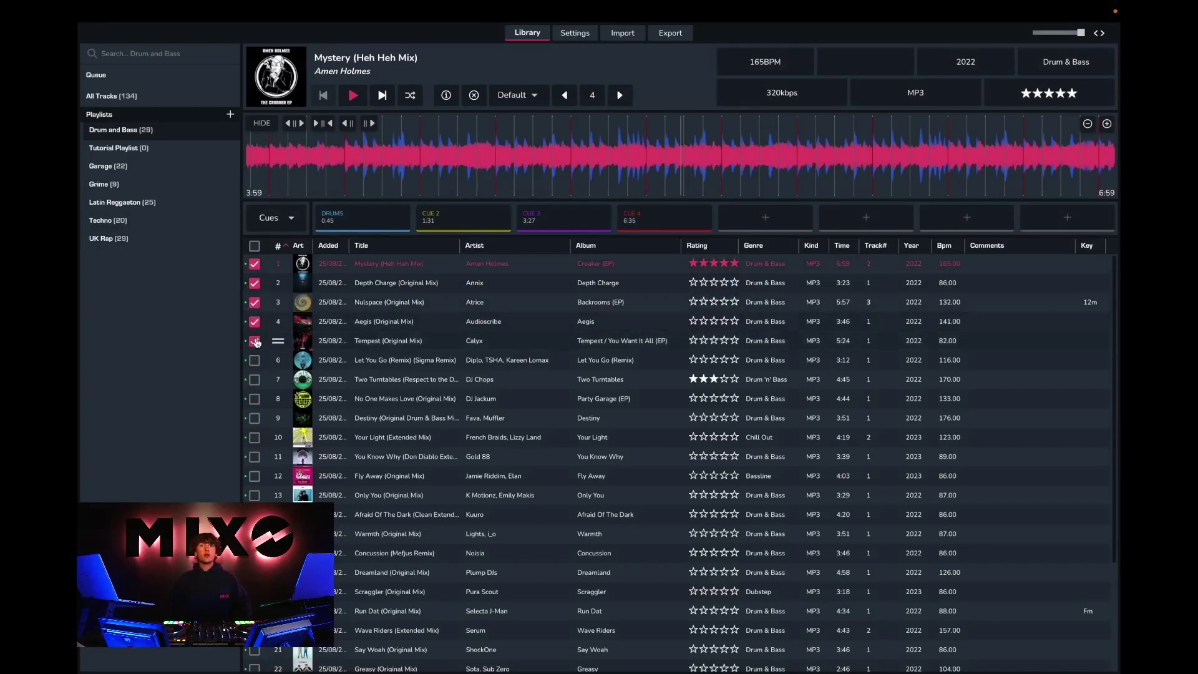
{"action": "right_click", "coordinate": [263, 304]}
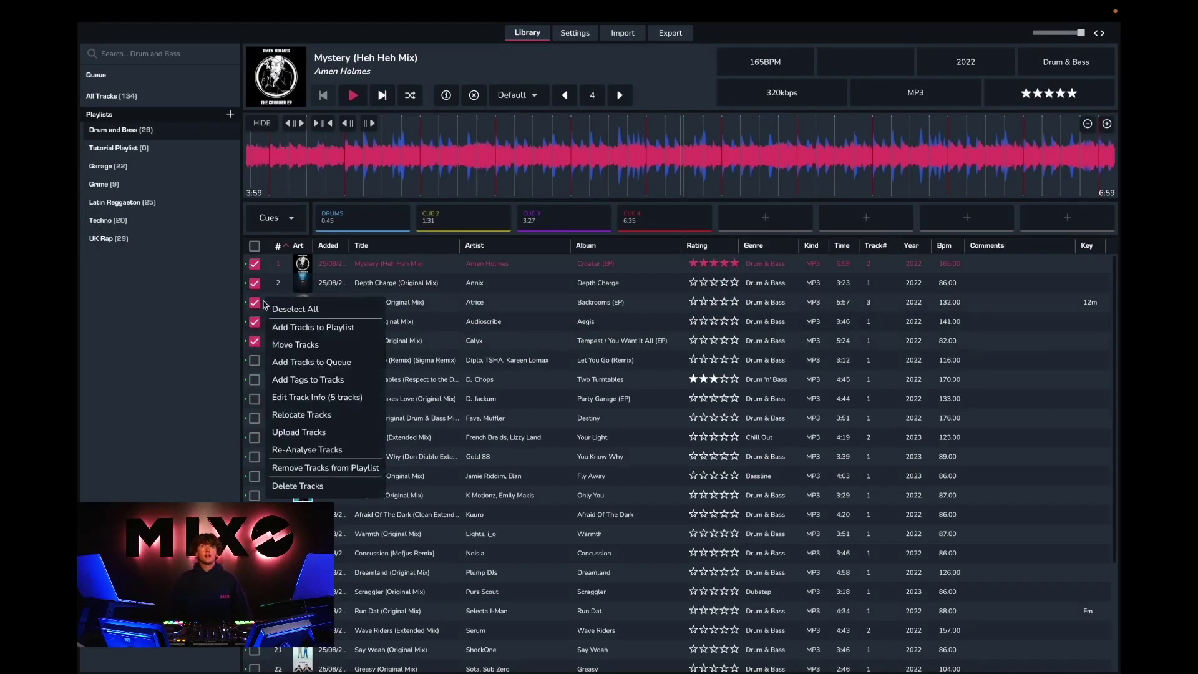
{"action": "left_click", "coordinate": [302, 328]}
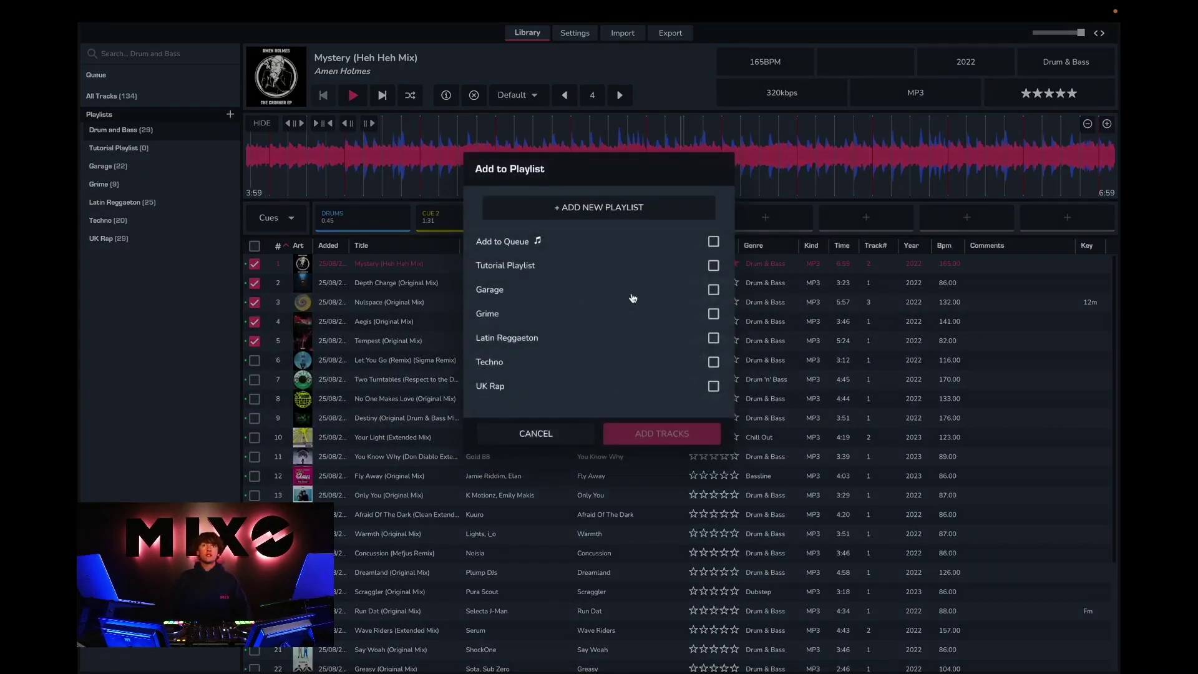
{"action": "left_click", "coordinate": [714, 266]}
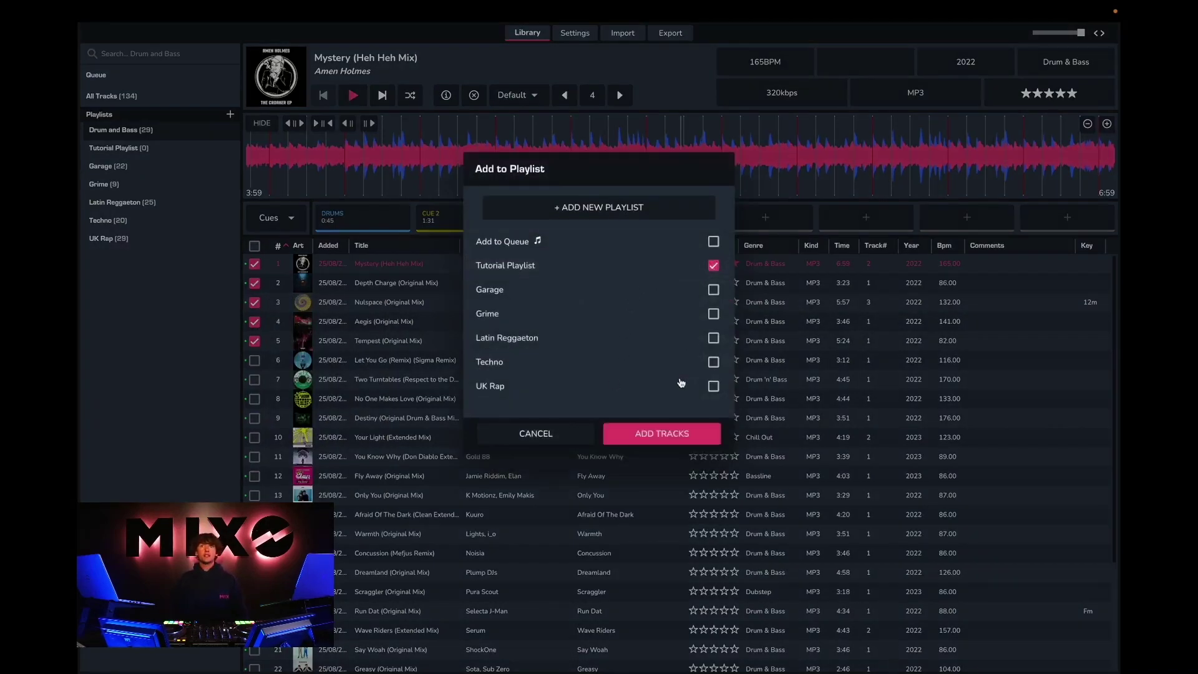
{"action": "left_click", "coordinate": [663, 433]}
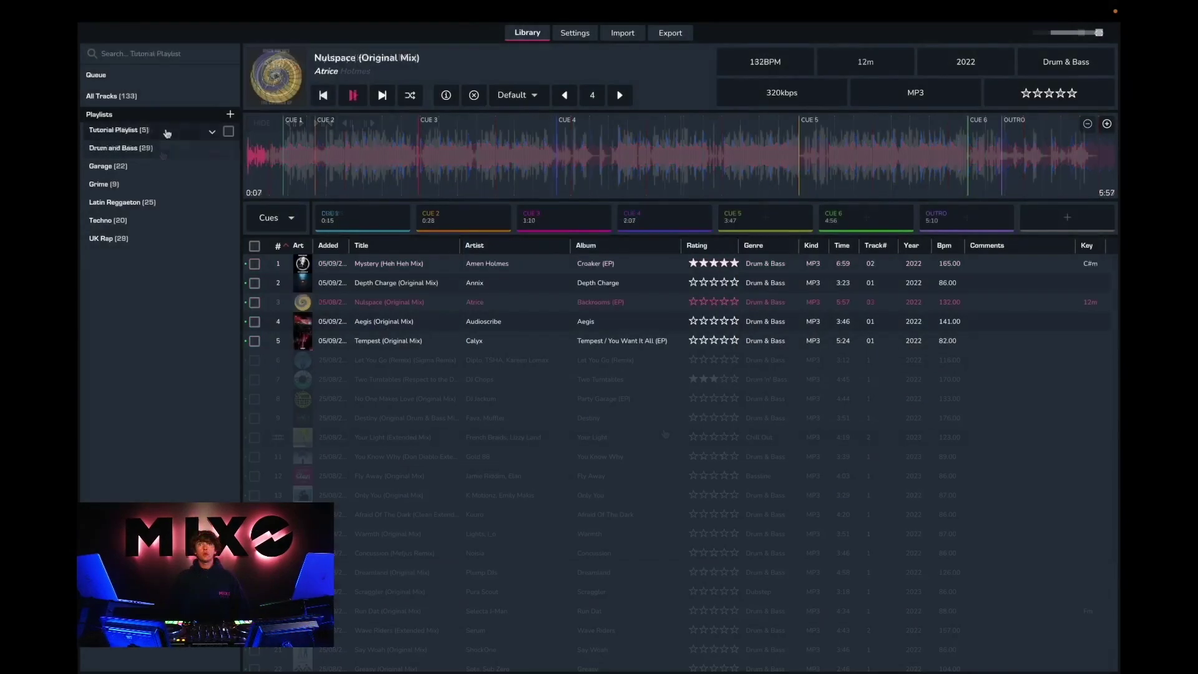
Step: Play Mystery, Depth Charge, Nulspace, Aegis and Tempest, then go to the Serato crate export page
{"action": "double_click", "coordinate": [364, 265]}
{"action": "double_click", "coordinate": [377, 284]}
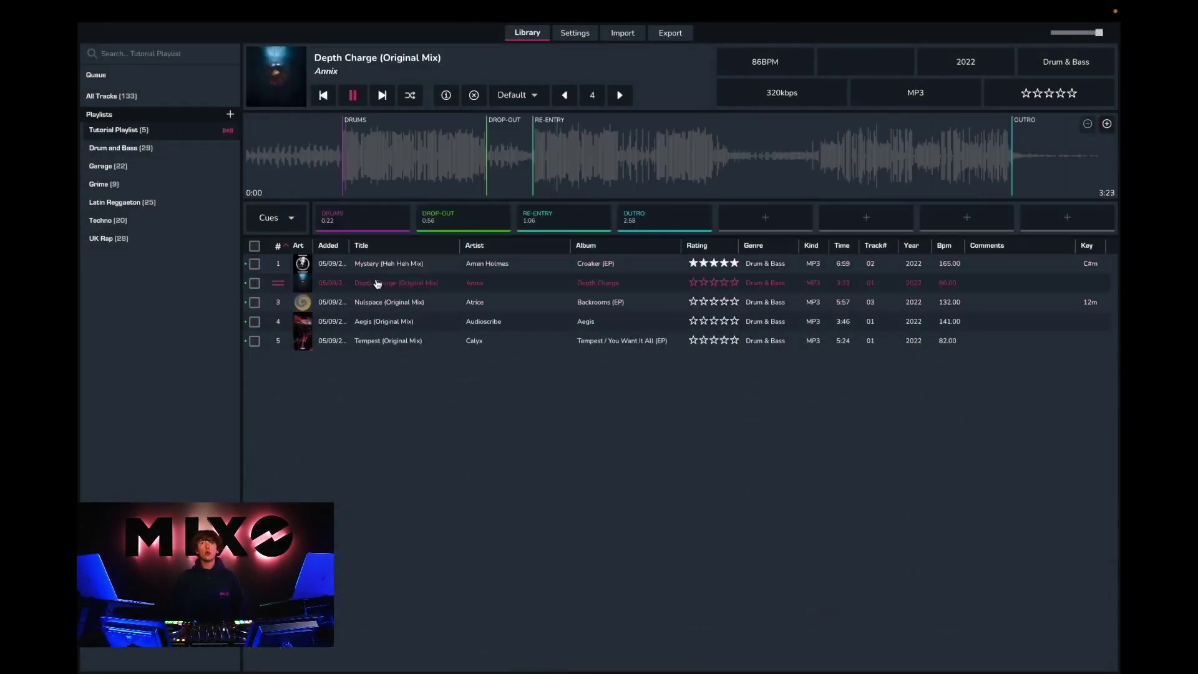
{"action": "double_click", "coordinate": [388, 306]}
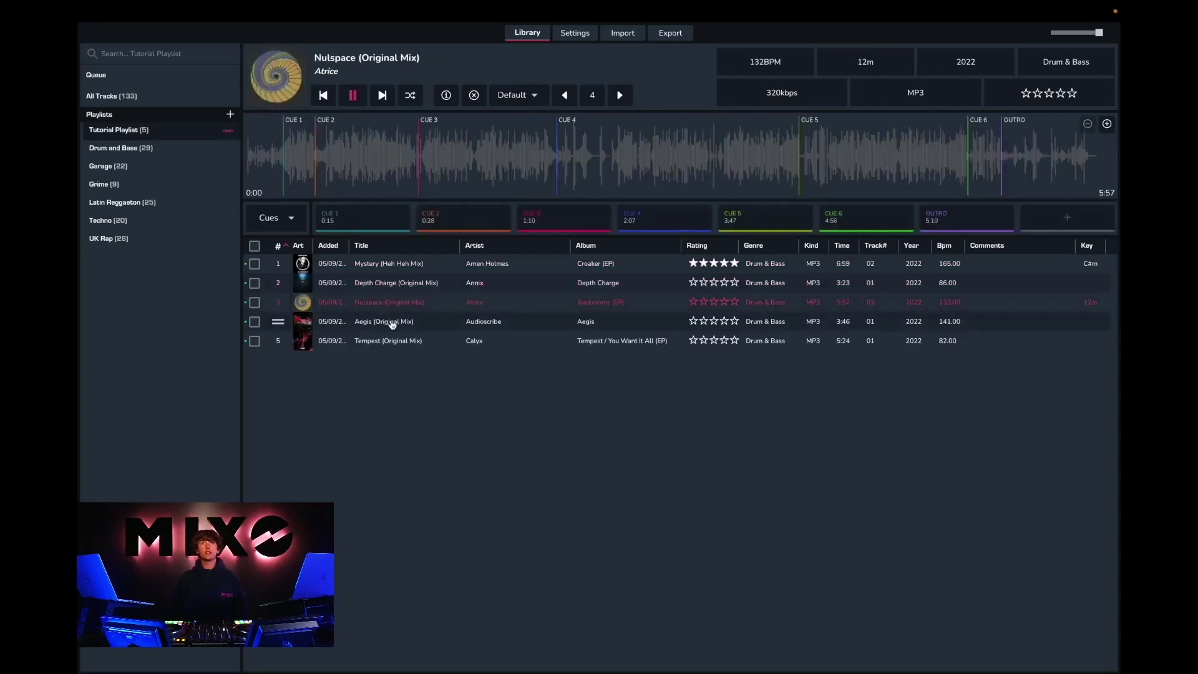
{"action": "double_click", "coordinate": [392, 322]}
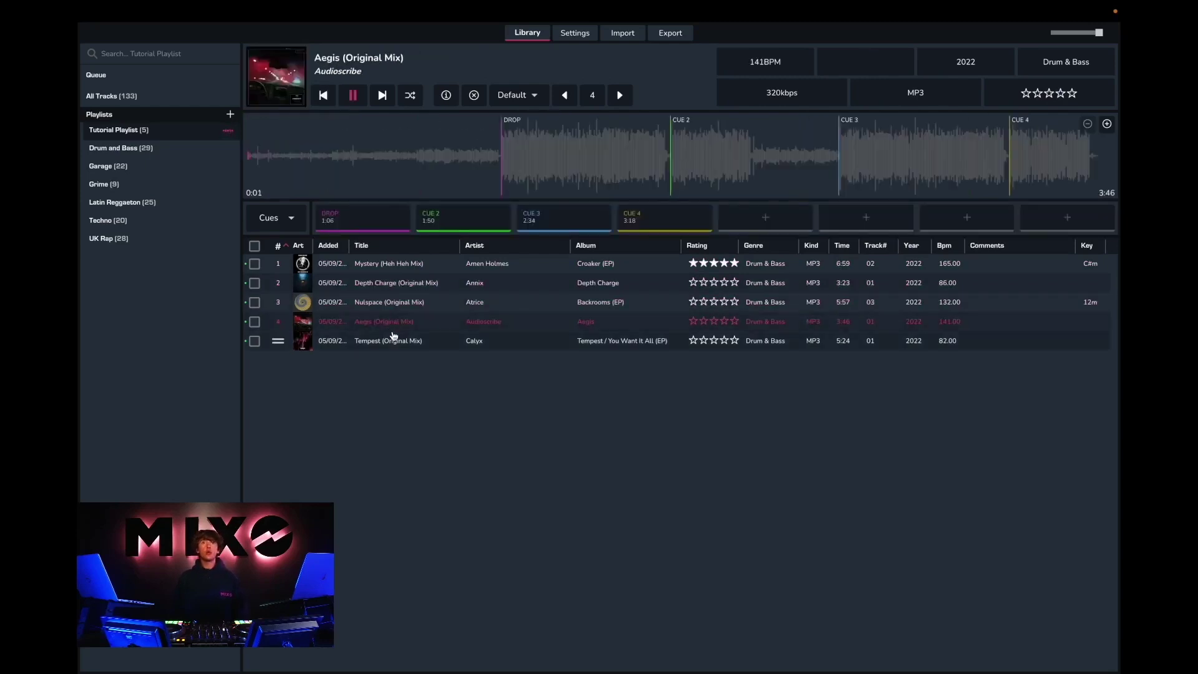
{"action": "double_click", "coordinate": [394, 341]}
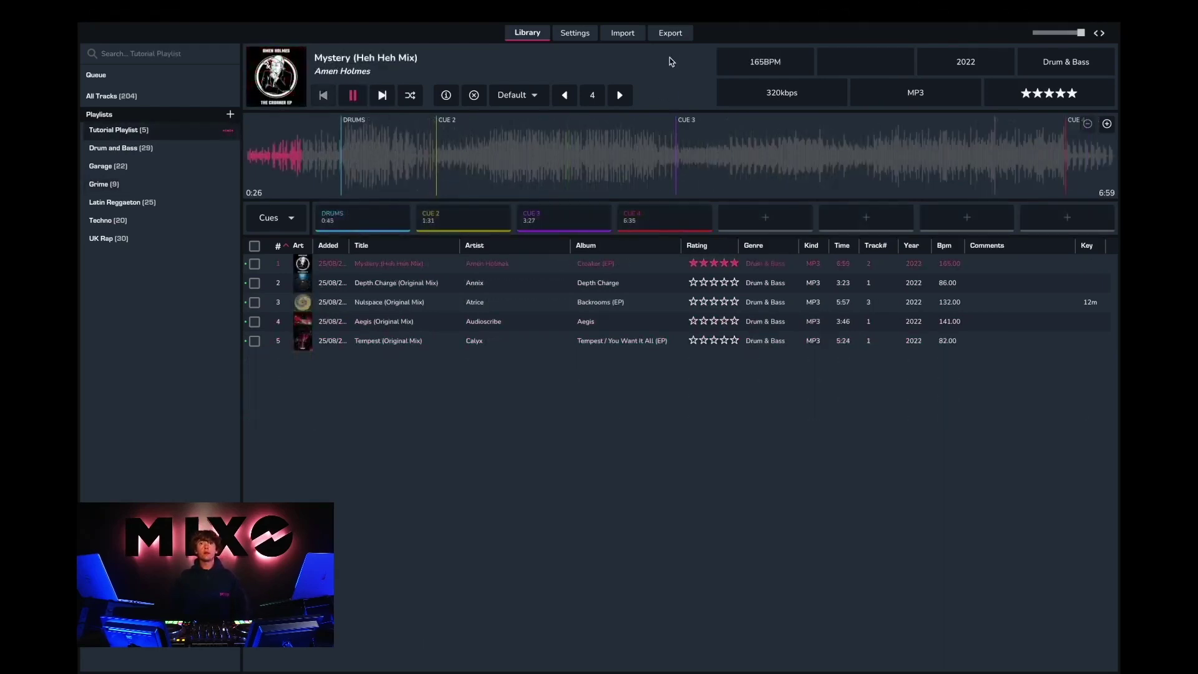
{"action": "left_click", "coordinate": [669, 37]}
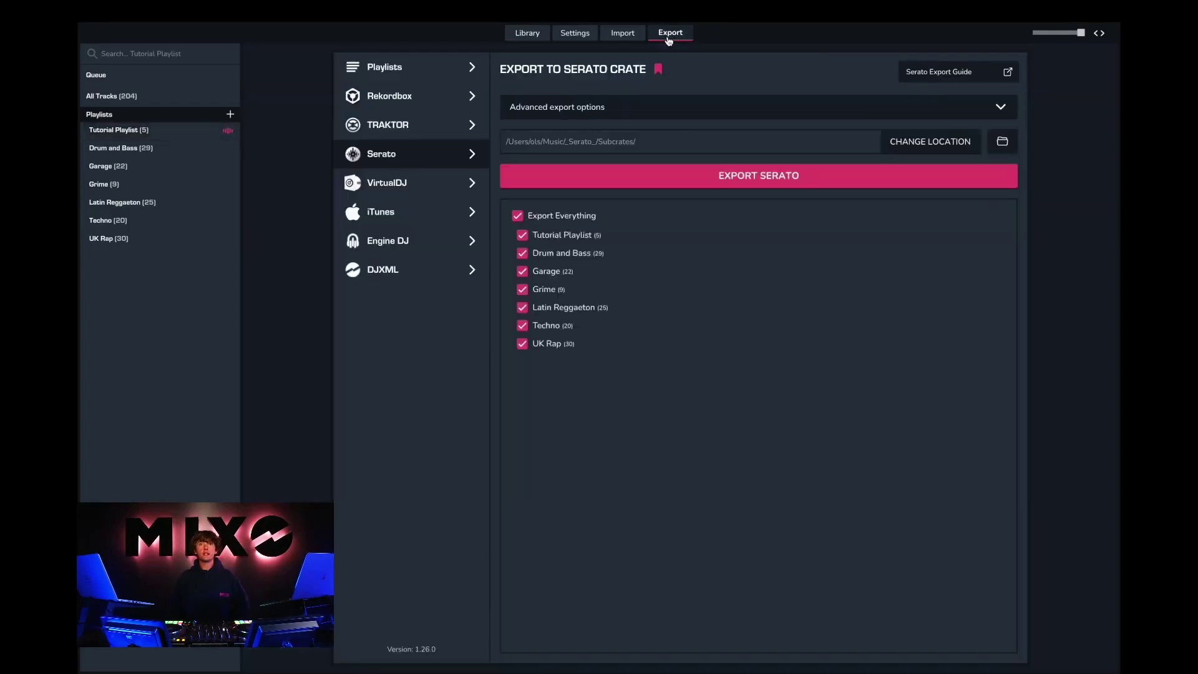
Step: Export every playlist to Serato crates with track metadata and cue overwriting switched on
{"action": "left_click", "coordinate": [518, 215]}
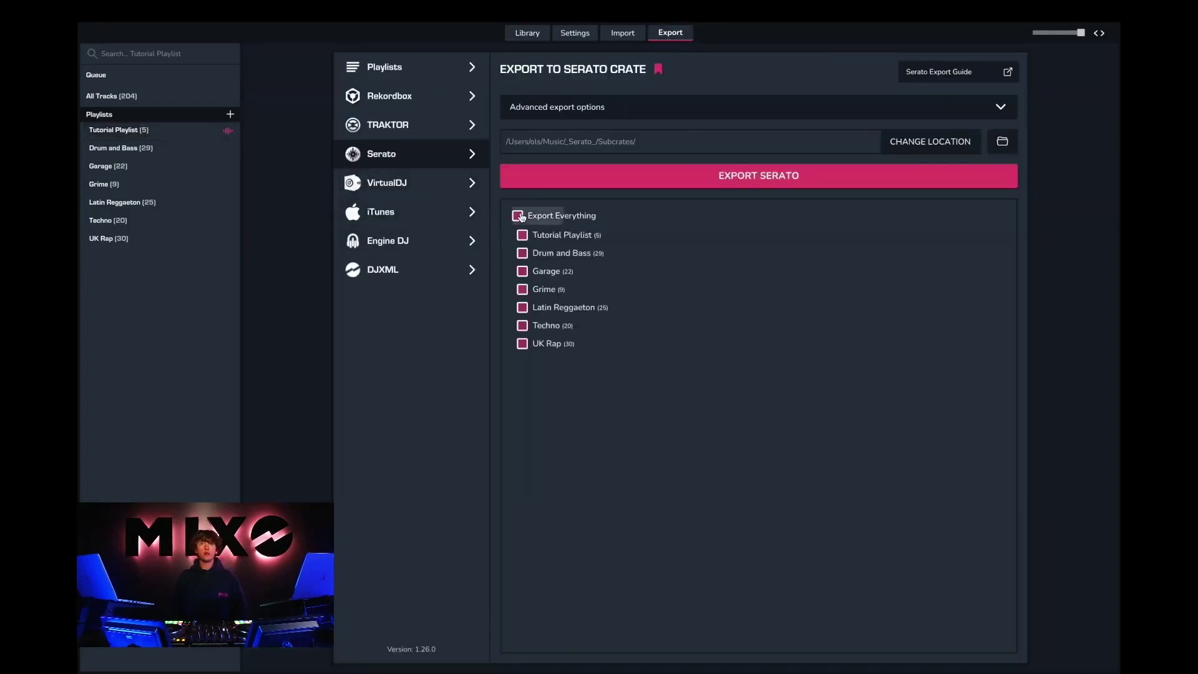
{"action": "left_click", "coordinate": [518, 216]}
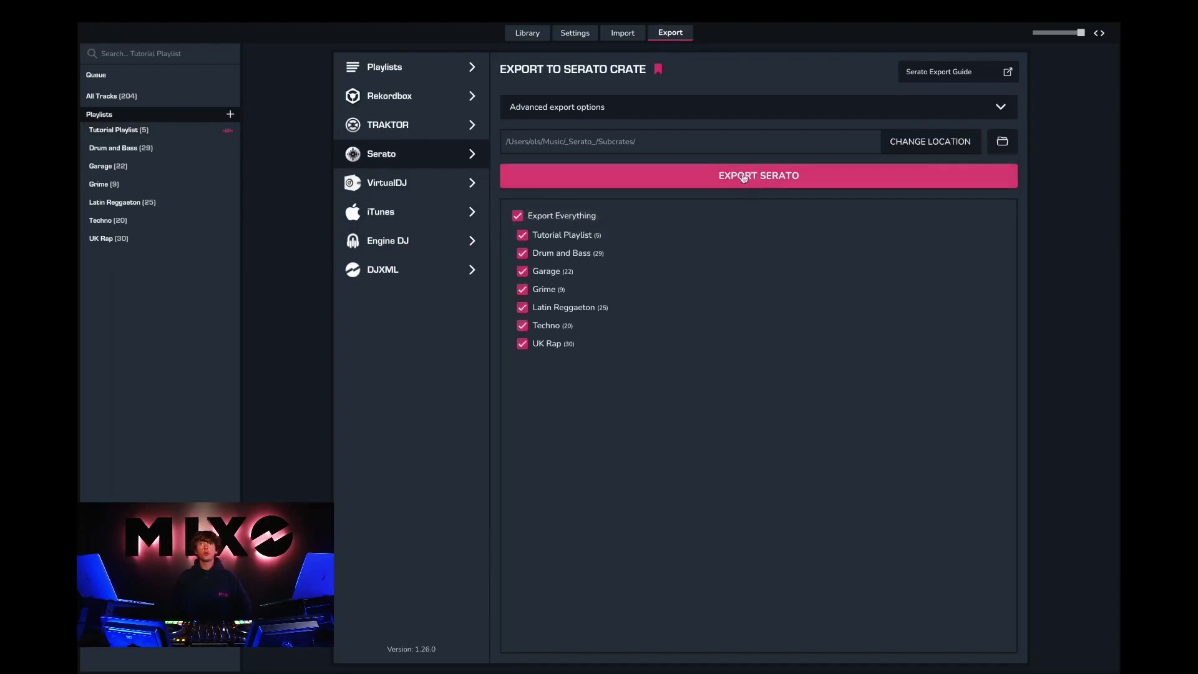
{"action": "left_click", "coordinate": [1002, 107]}
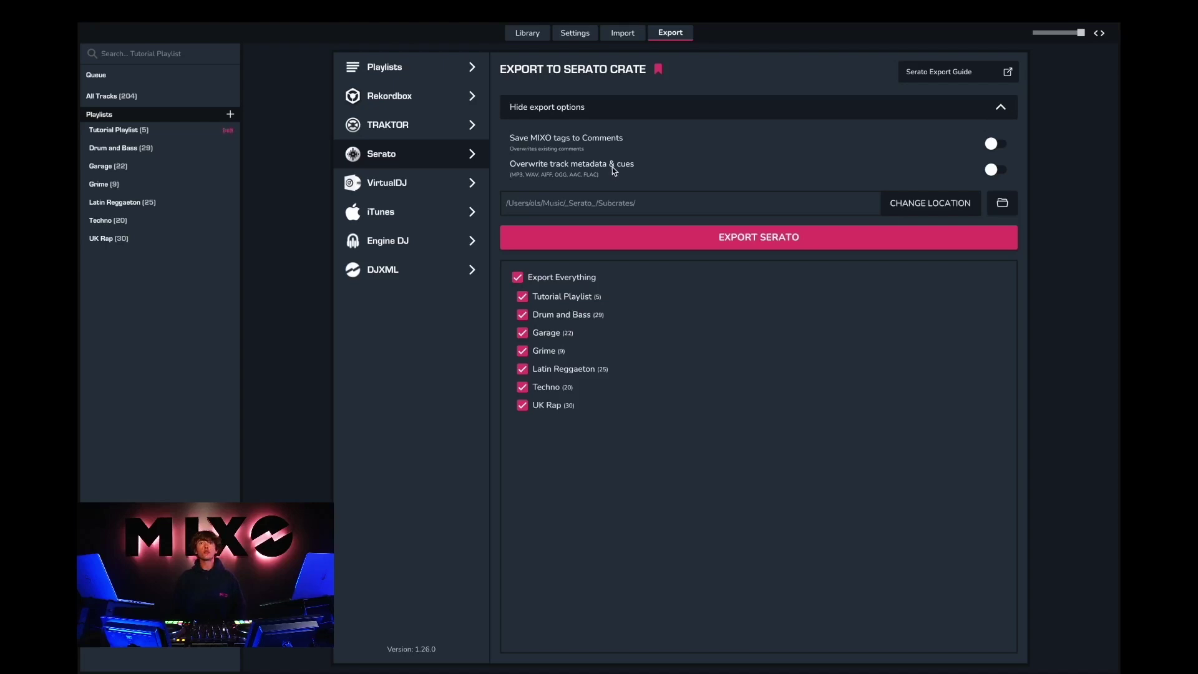
{"action": "left_click", "coordinate": [992, 171]}
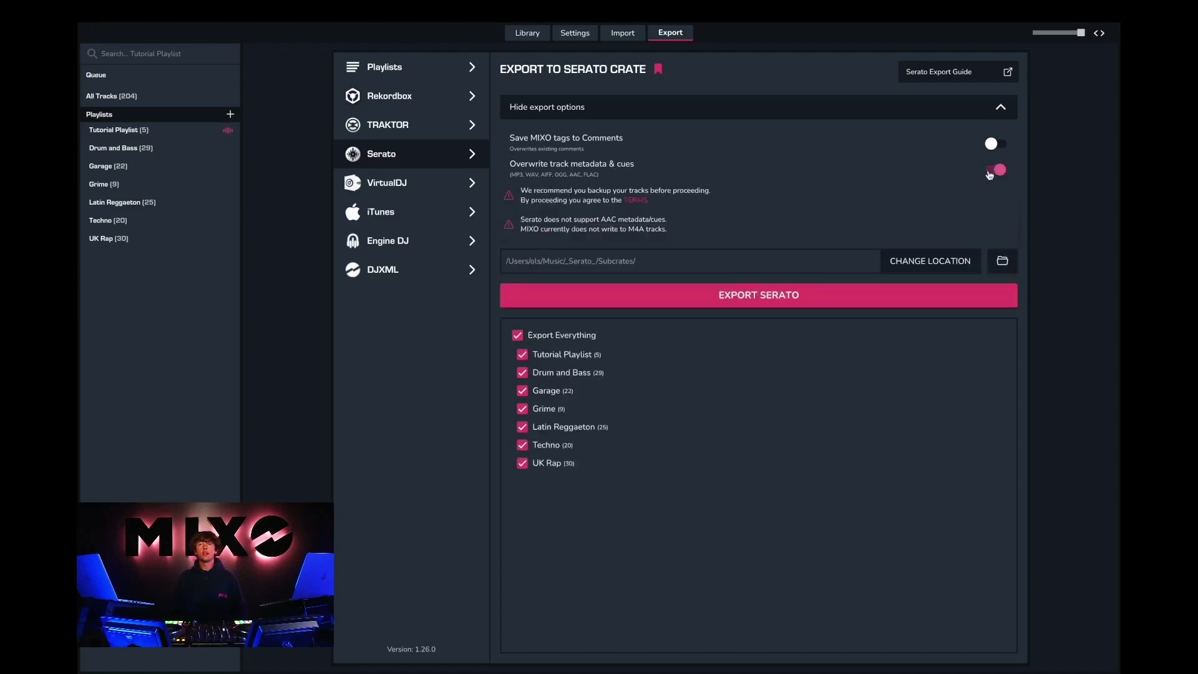
{"action": "left_click", "coordinate": [718, 297]}
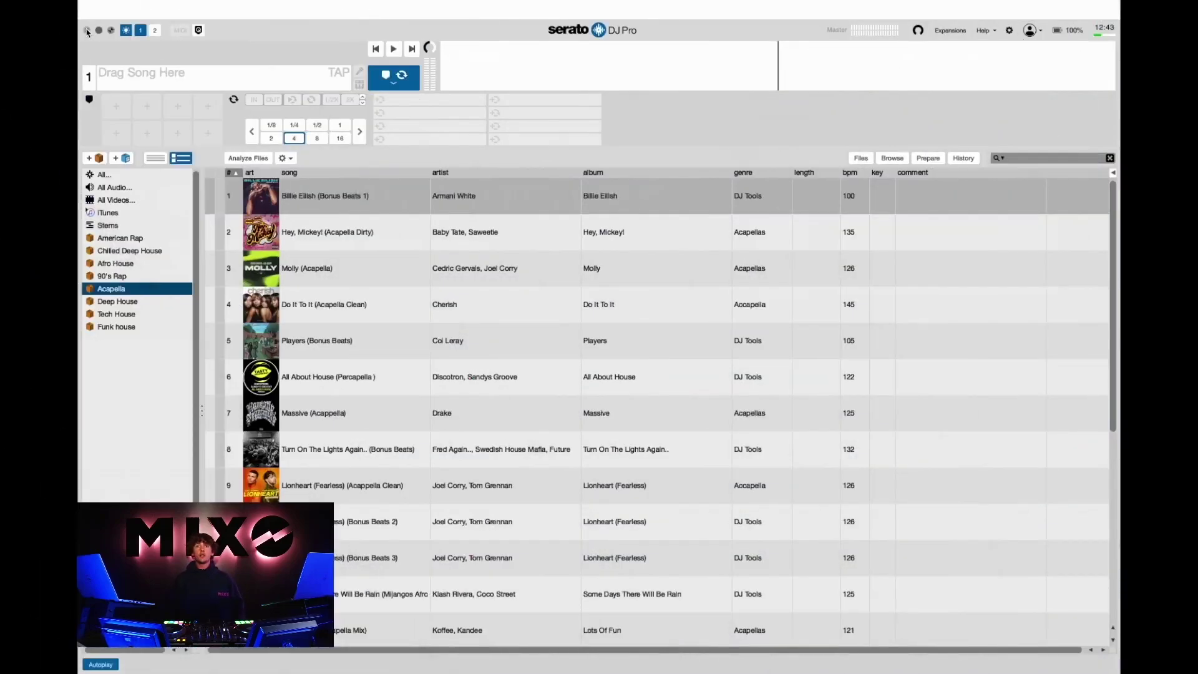
Step: Restart Serato DJ Pro, select the Tutorial Playlist crate, and load Mystery onto deck 1
{"action": "left_click", "coordinate": [87, 30]}
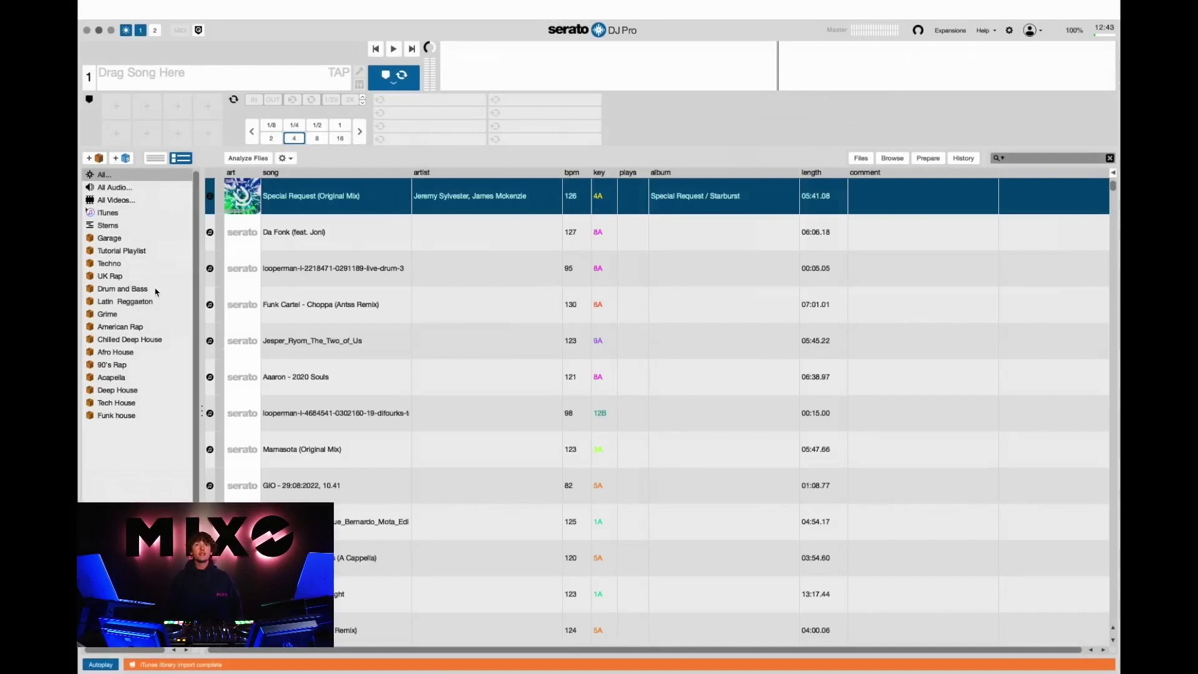
{"action": "left_click", "coordinate": [127, 253]}
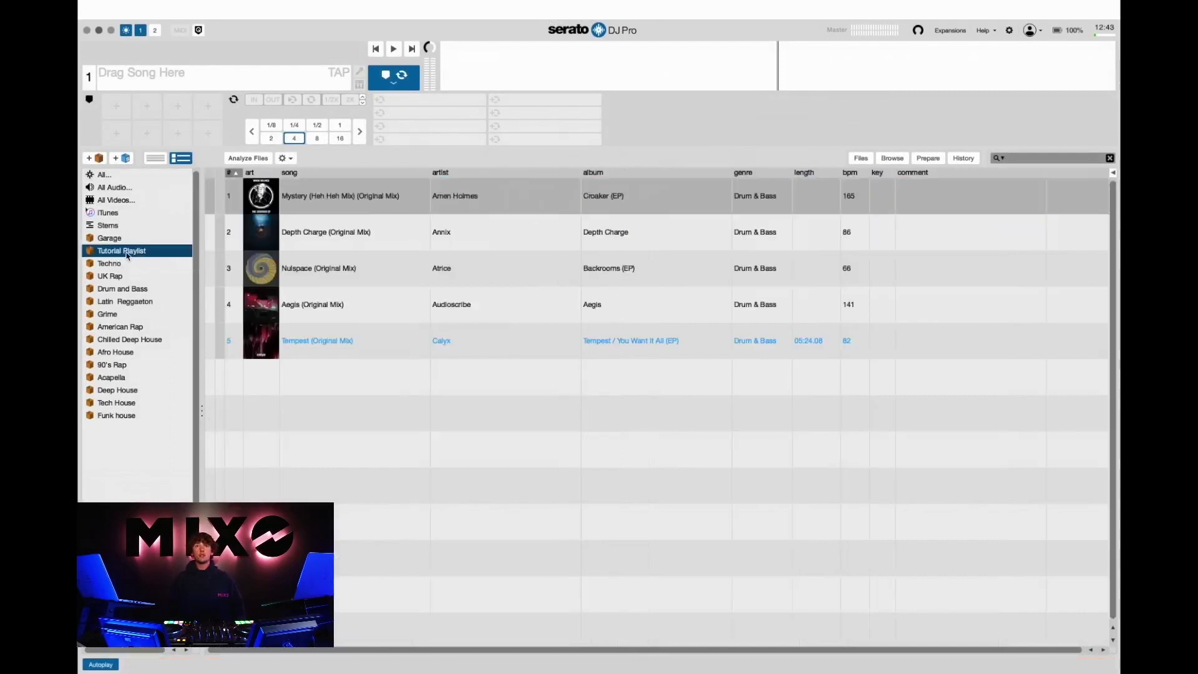
{"action": "left_click_drag", "start_coordinate": [325, 195], "coordinate": [199, 74]}
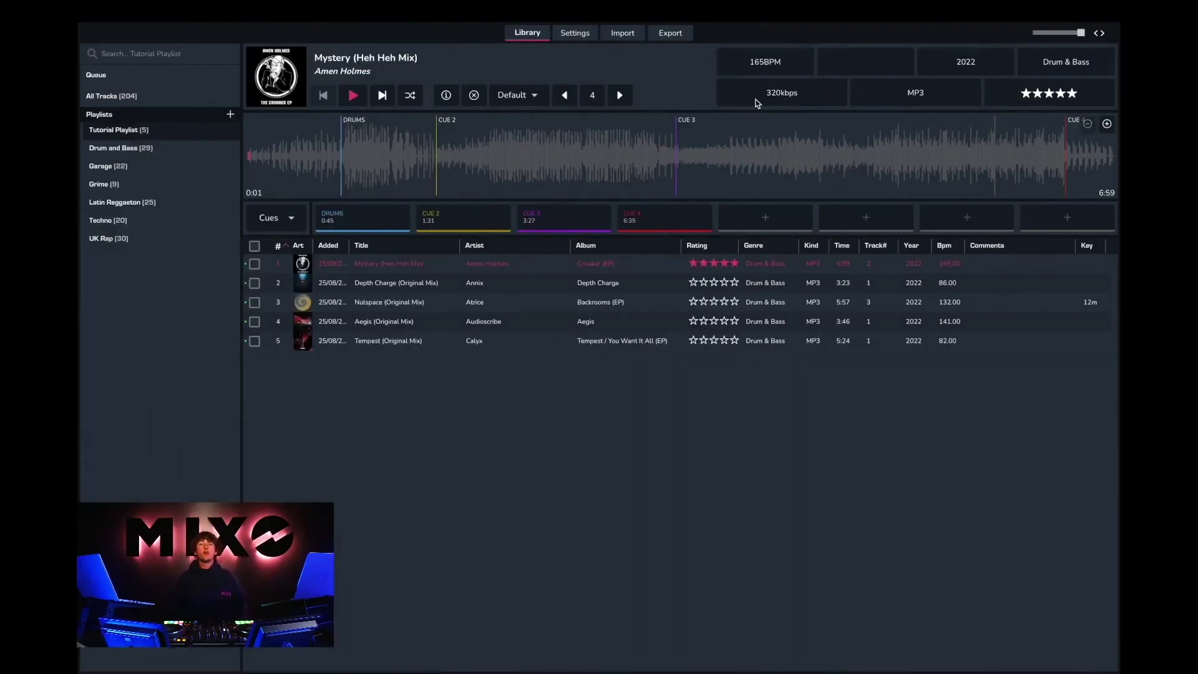
Step: Review the Change Name, Change Email and Change Password forms in Settings, then go to Advanced
{"action": "left_click", "coordinate": [574, 35]}
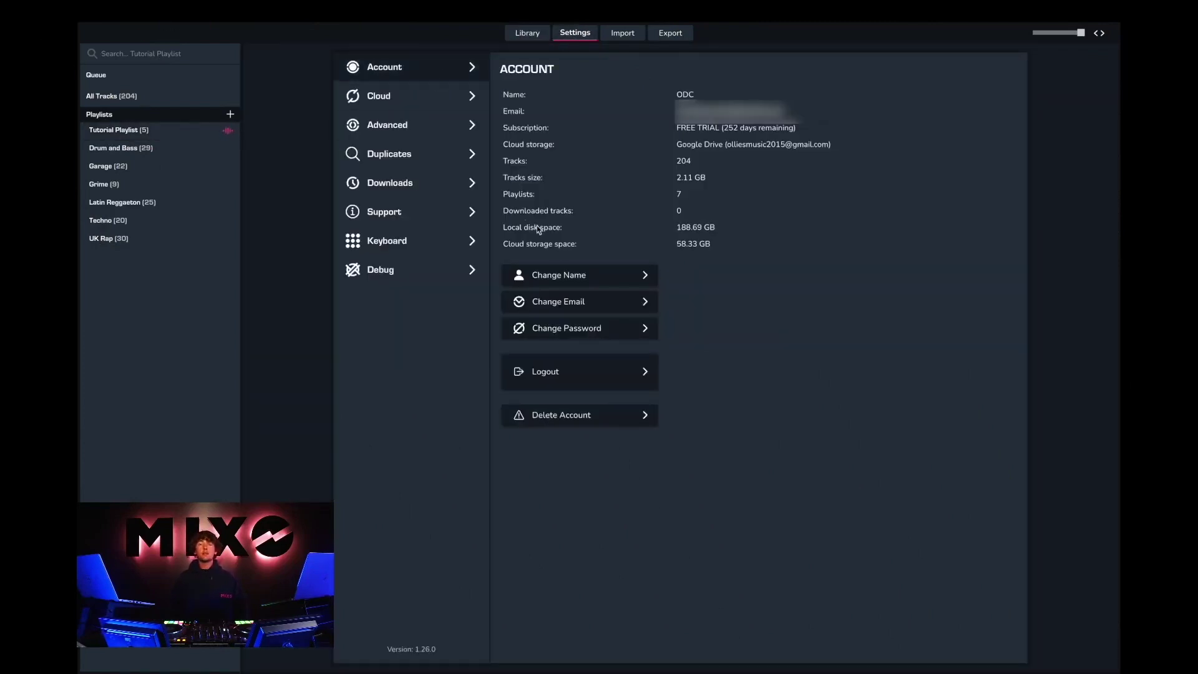
{"action": "left_click", "coordinate": [579, 277]}
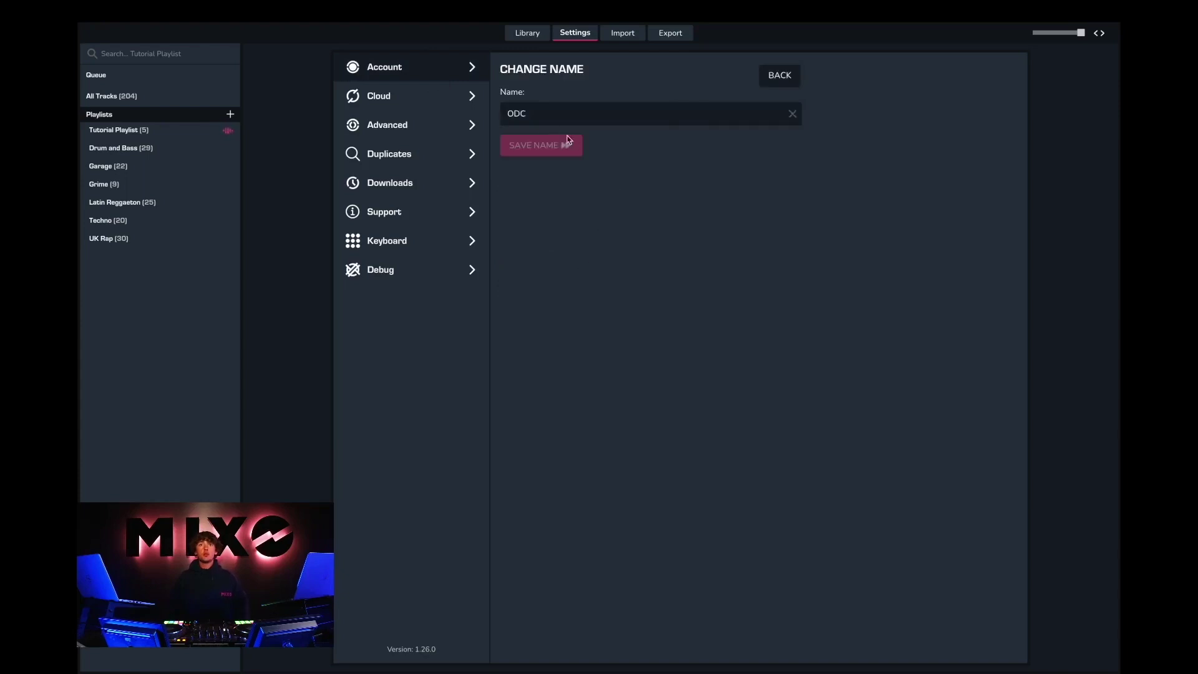
{"action": "left_click", "coordinate": [780, 76]}
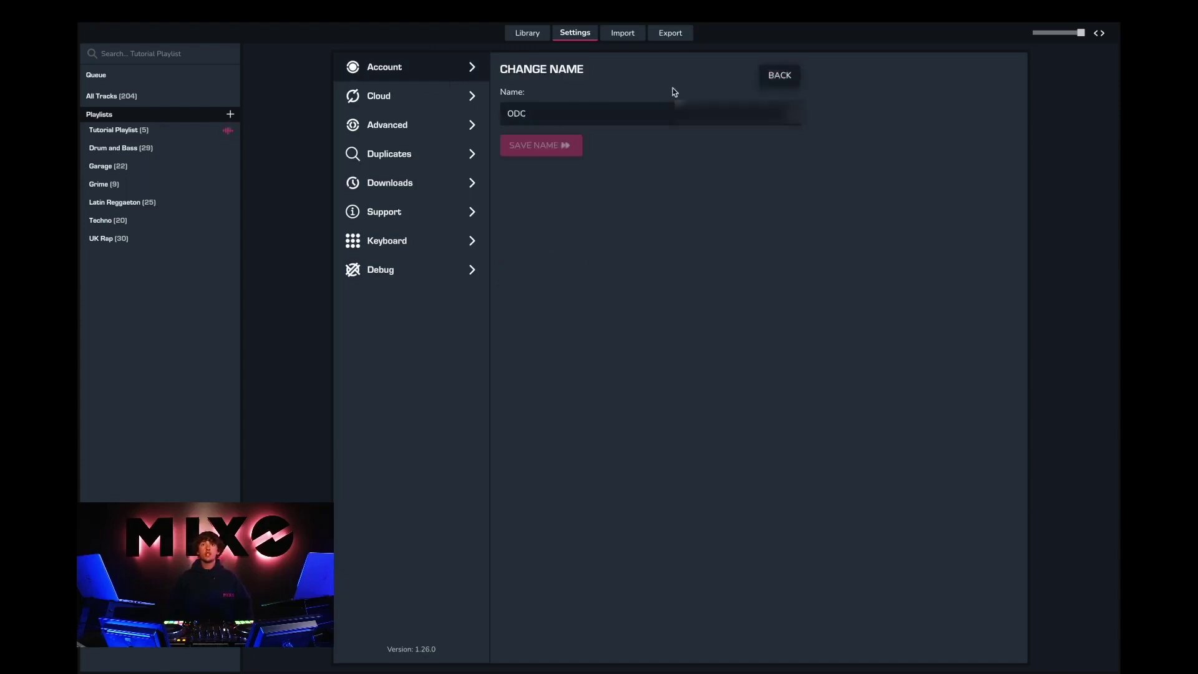
{"action": "left_click", "coordinate": [576, 309]}
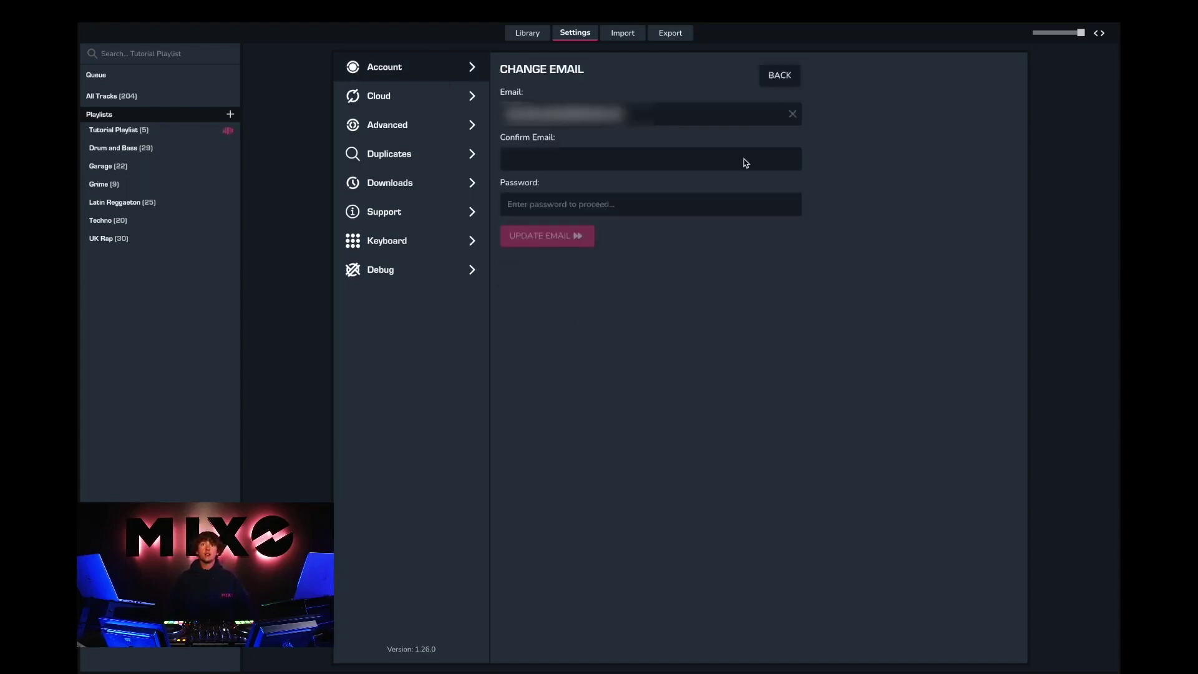
{"action": "left_click", "coordinate": [788, 85]}
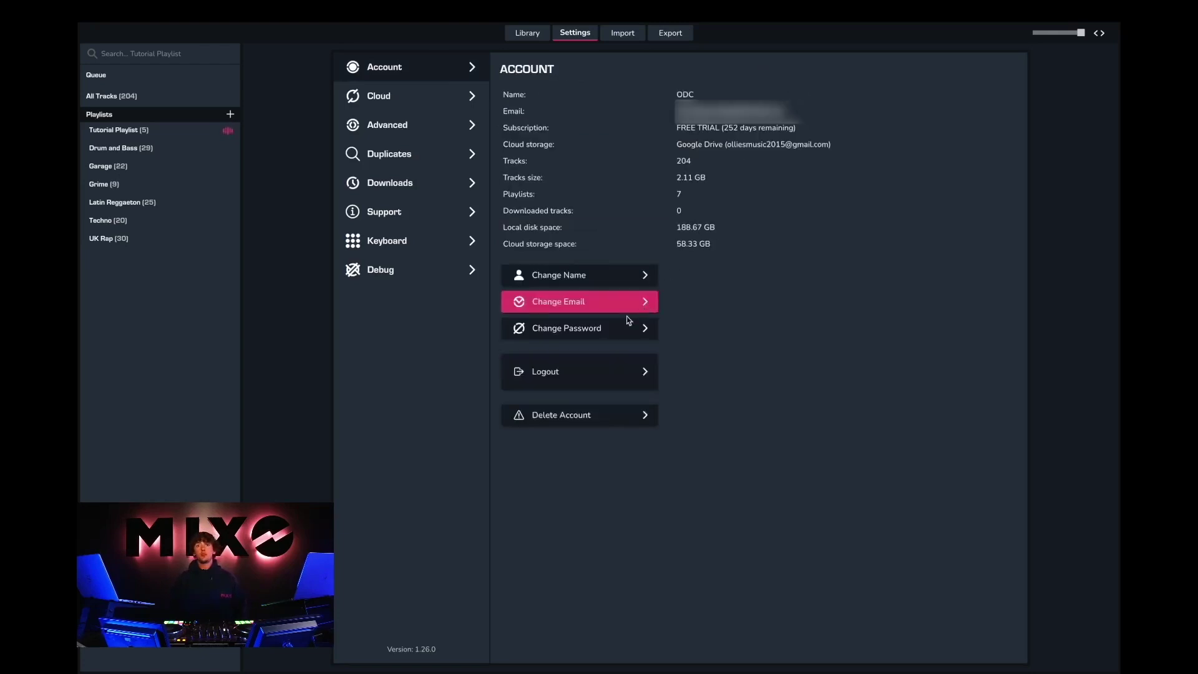
{"action": "left_click", "coordinate": [608, 329]}
{"action": "left_click", "coordinate": [780, 76]}
{"action": "left_click", "coordinate": [437, 125]}
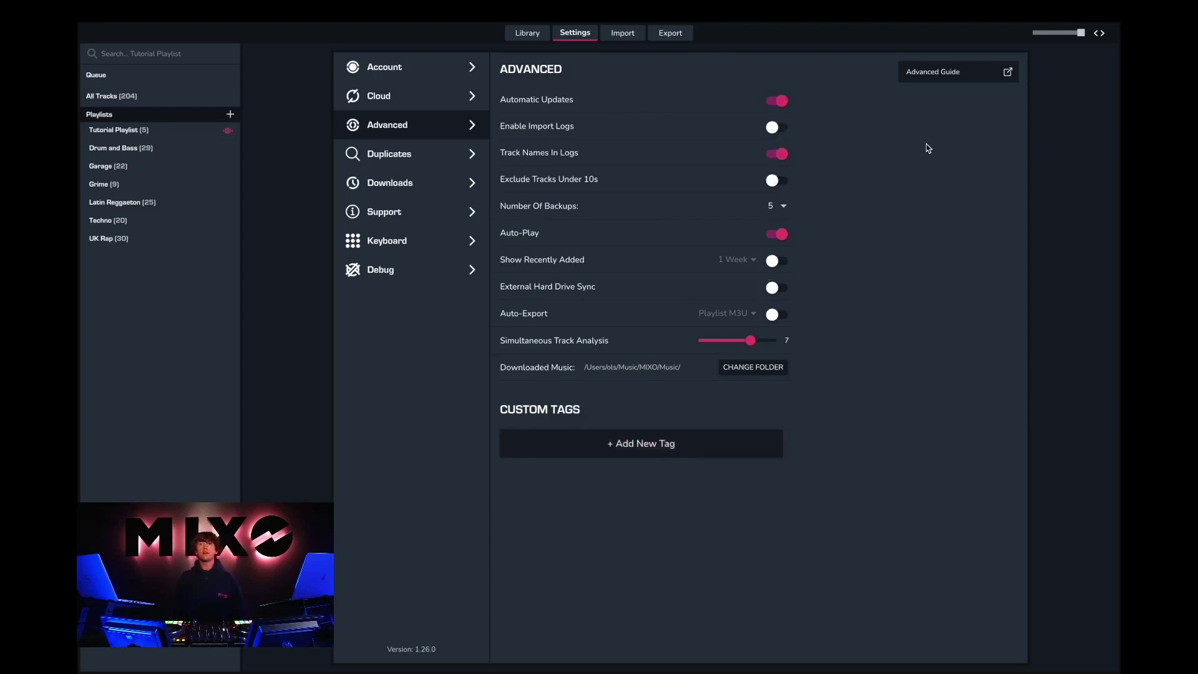
Step: Browse the Advanced Guide, Duplicates, Downloads, Support, Keyboard and Debug settings pages
{"action": "left_click", "coordinate": [969, 76]}
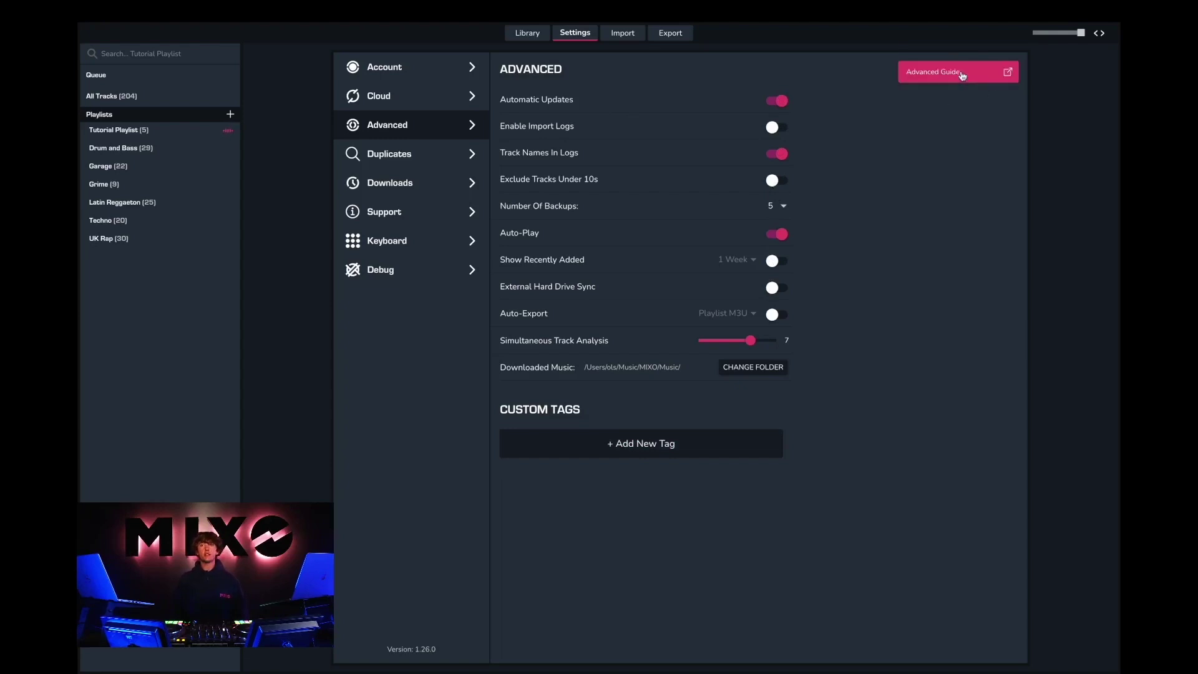
{"action": "left_click", "coordinate": [430, 162]}
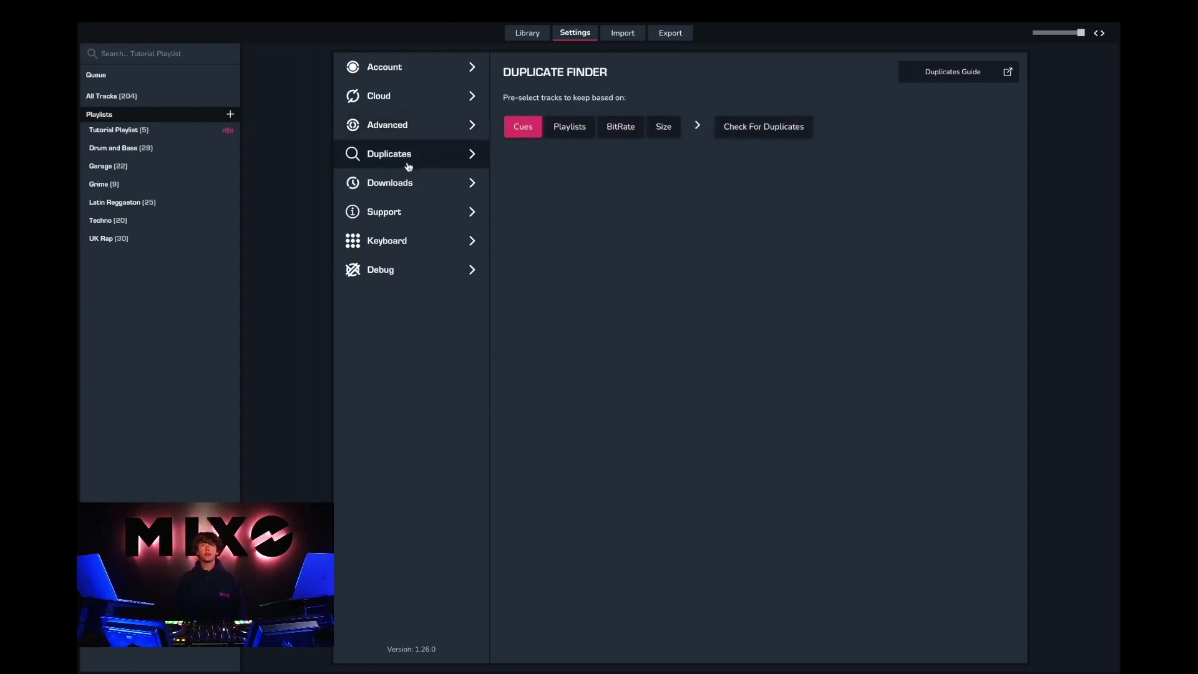
{"action": "left_click", "coordinate": [405, 182]}
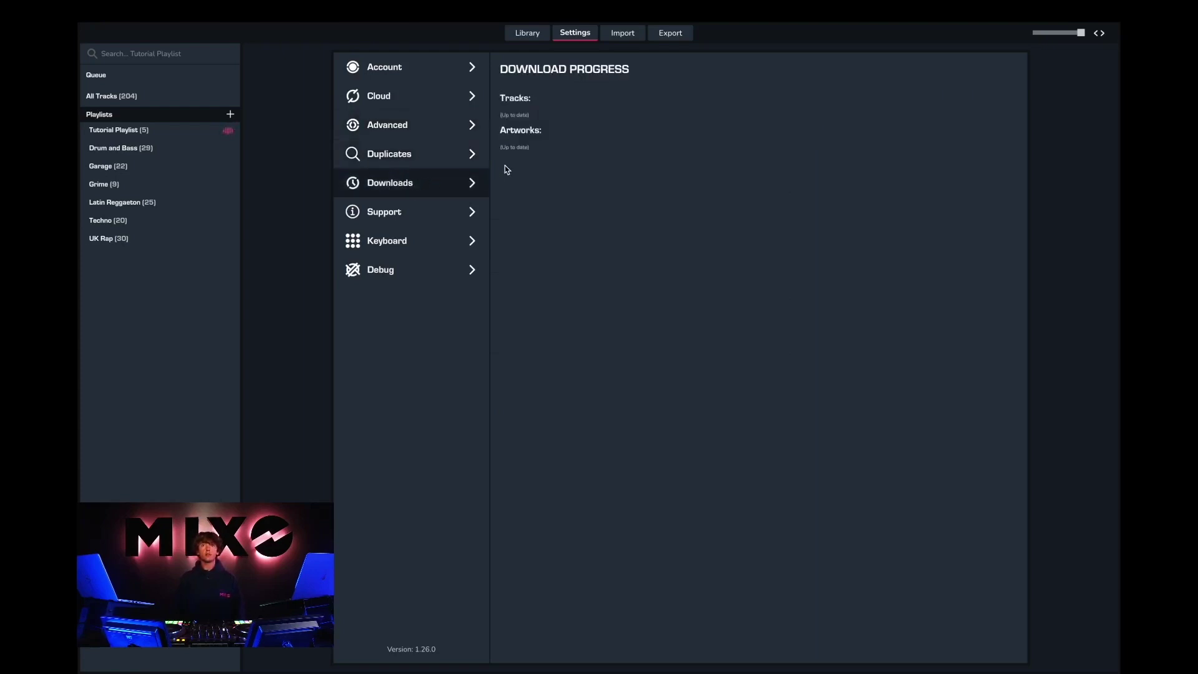
{"action": "left_click", "coordinate": [415, 218]}
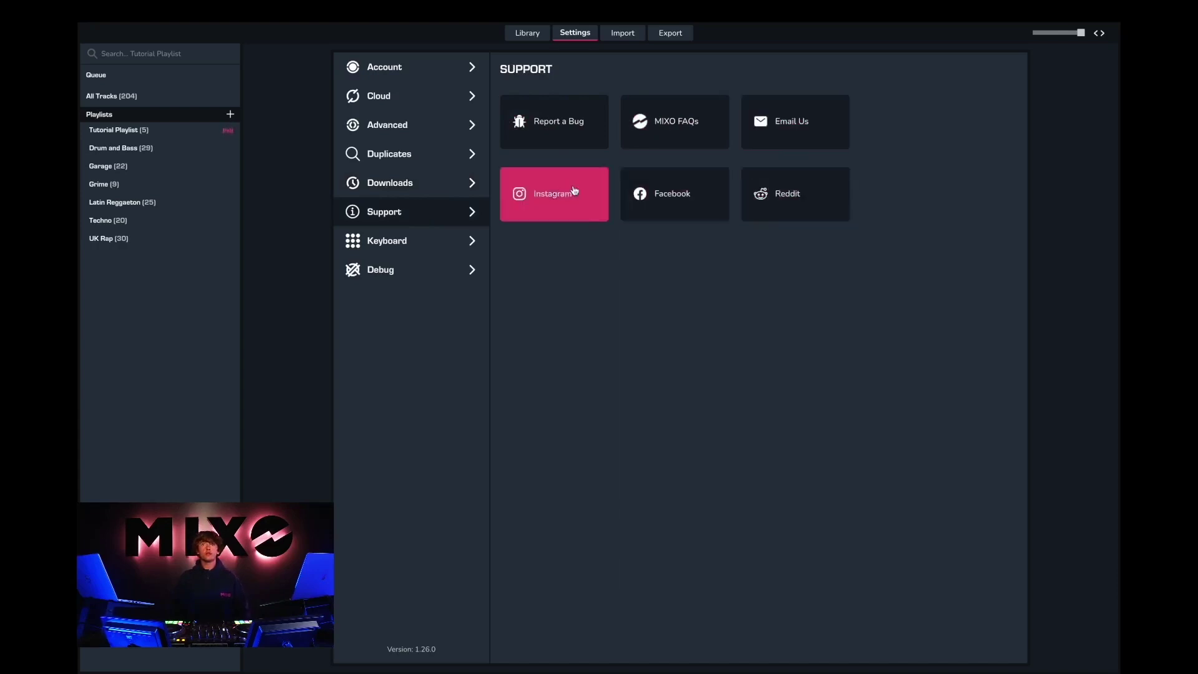
{"action": "left_click", "coordinate": [431, 239]}
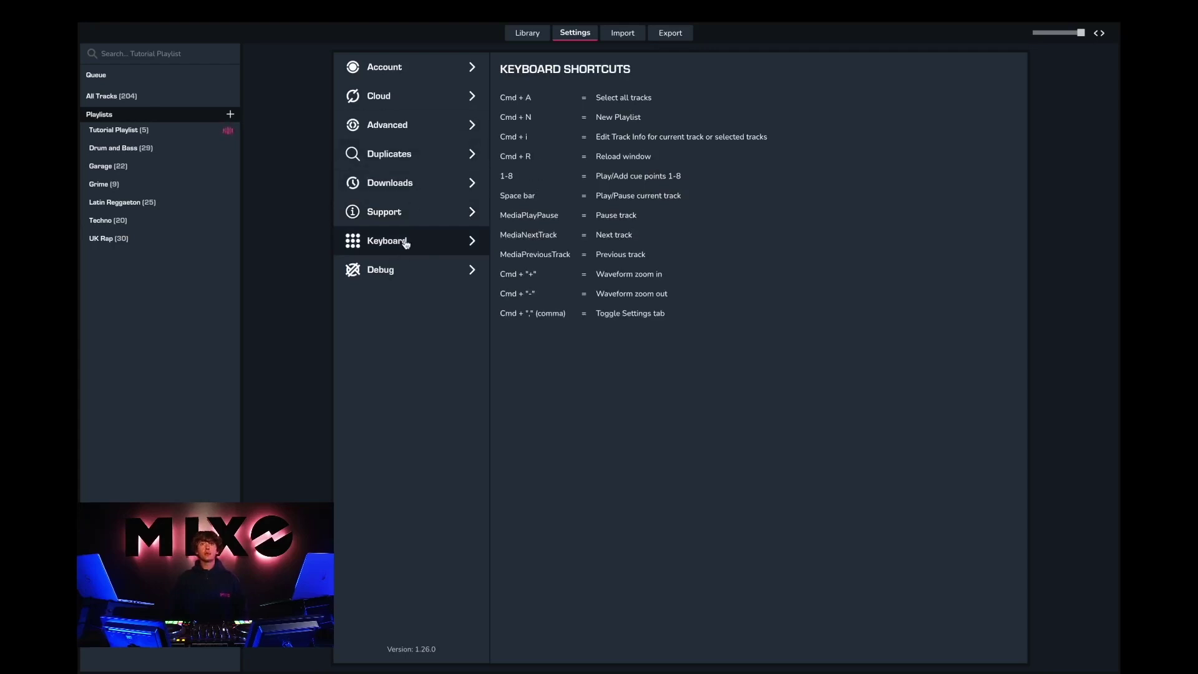
{"action": "left_click", "coordinate": [391, 275]}
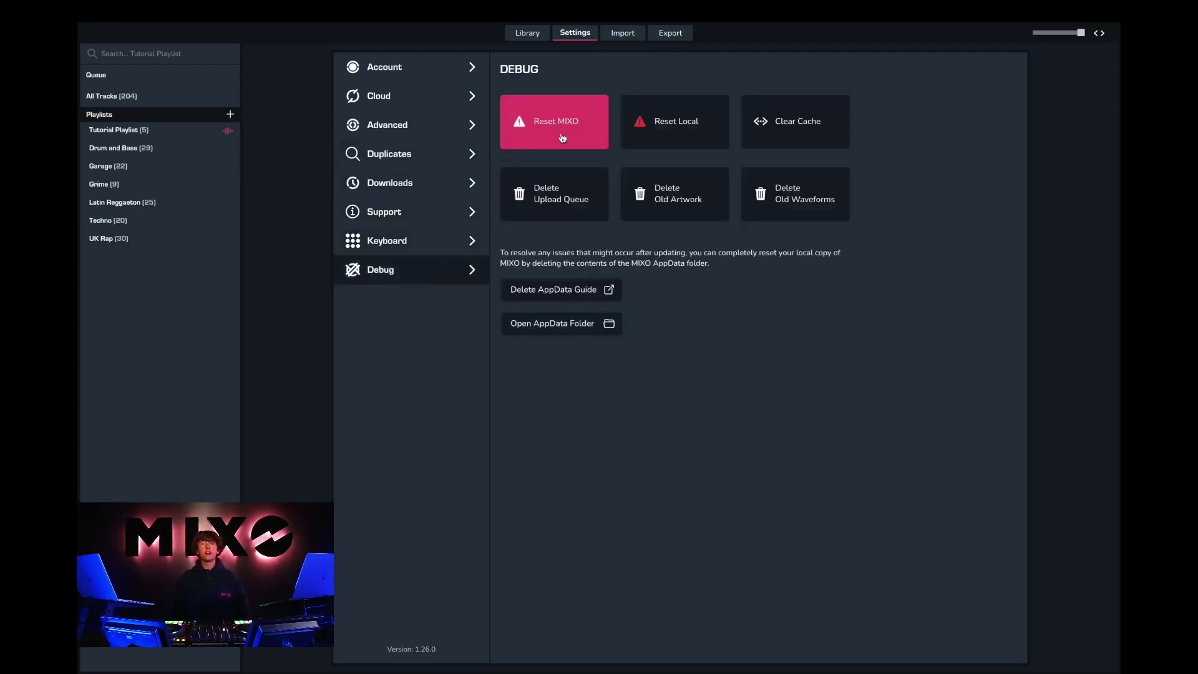